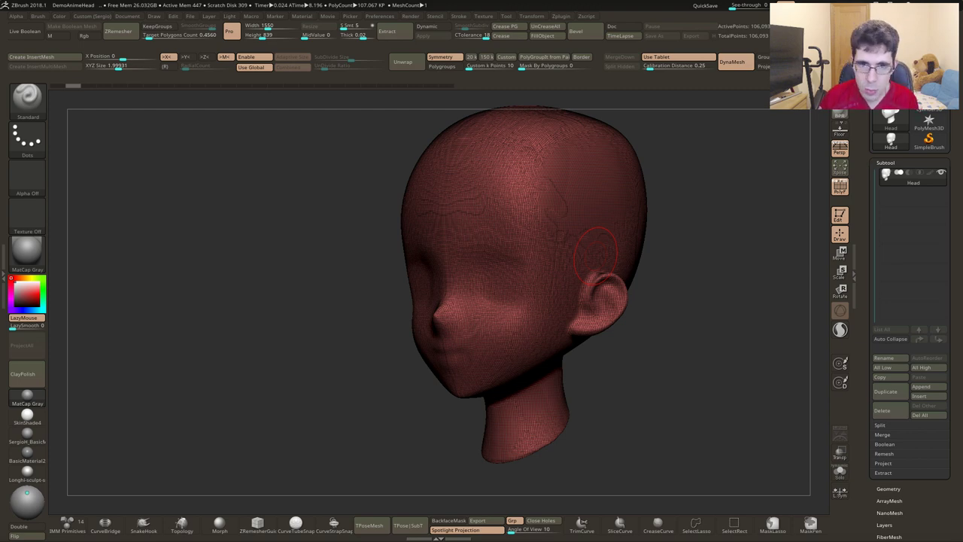
right_drag(596, 252, 542, 238)
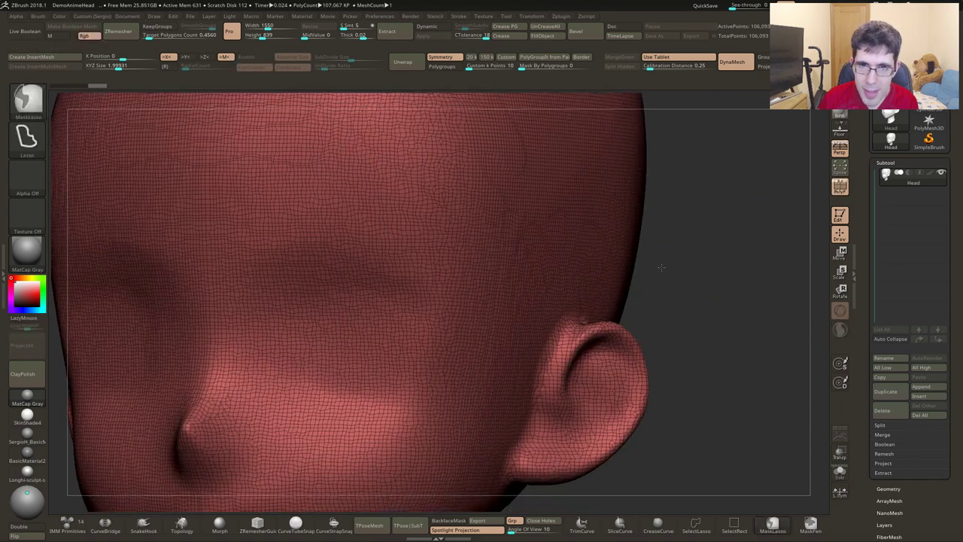
key(f)
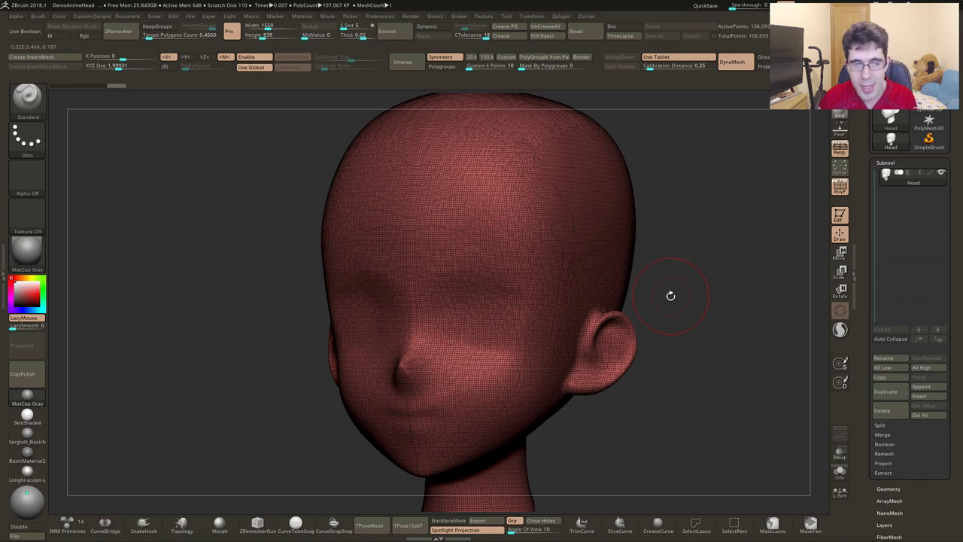
drag(670, 296, 682, 147)
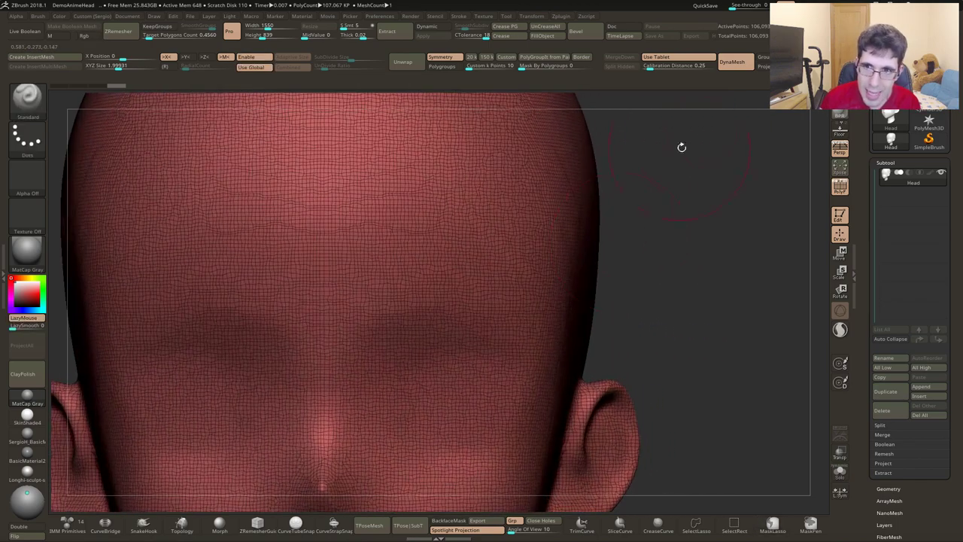
ctrl+drag(707, 198, 739, 306)
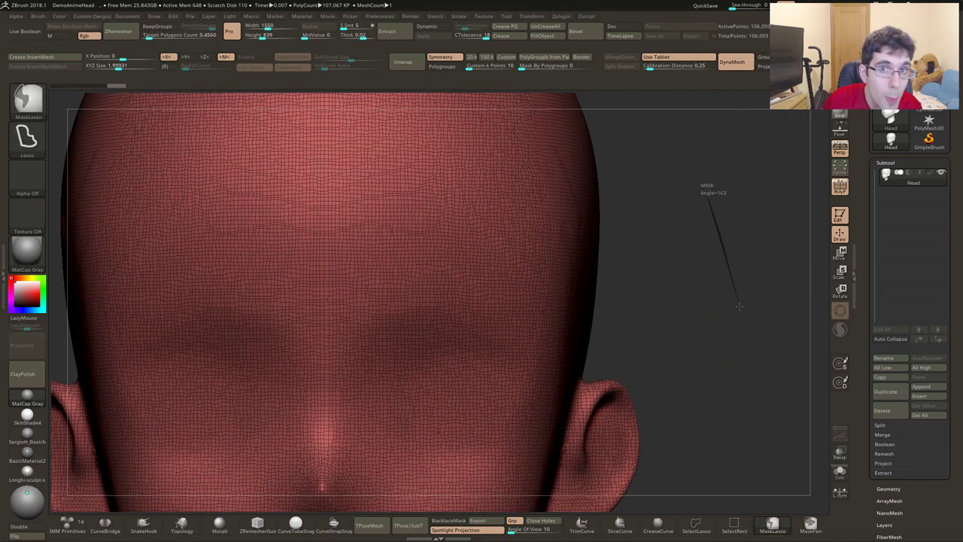
ctrl+drag(713, 186, 729, 261)
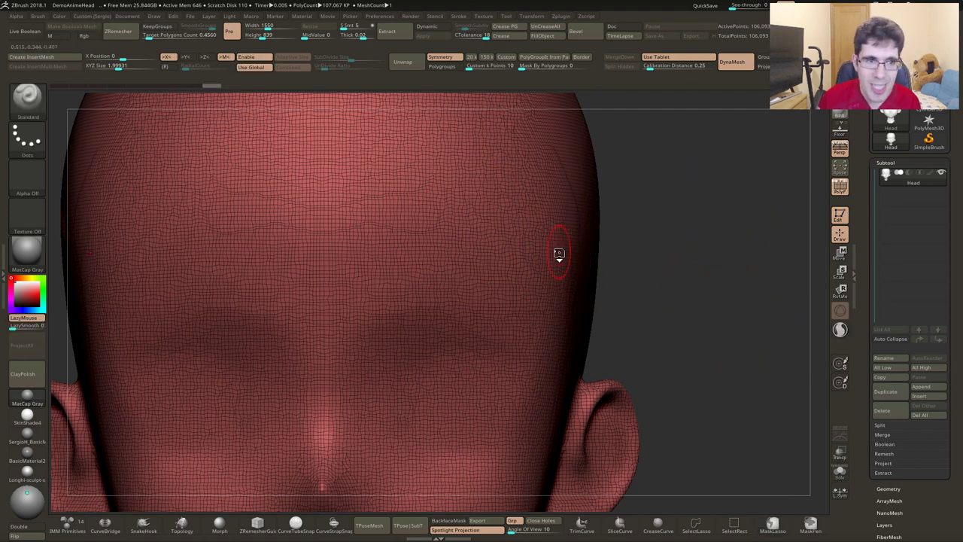
key(shift+f)
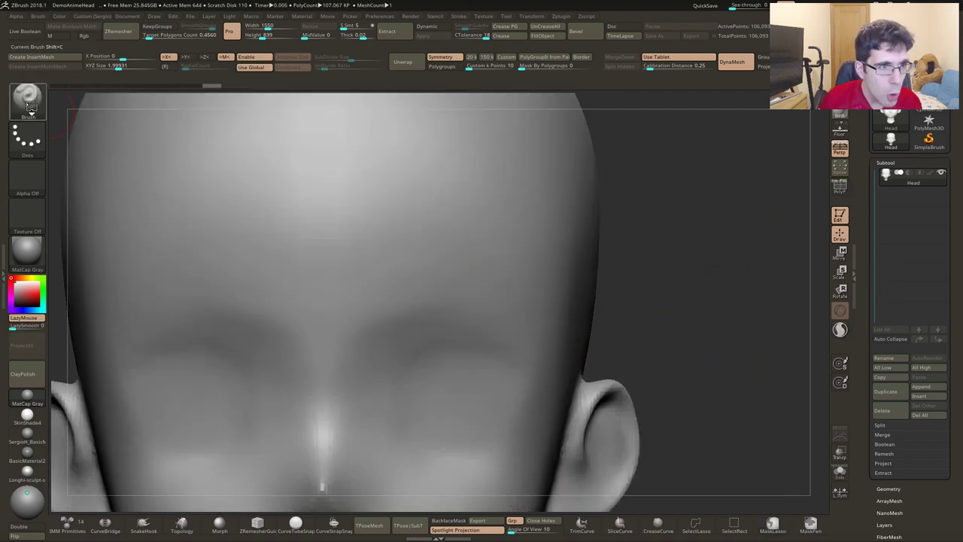
click(30, 108)
key(m)
key(v)
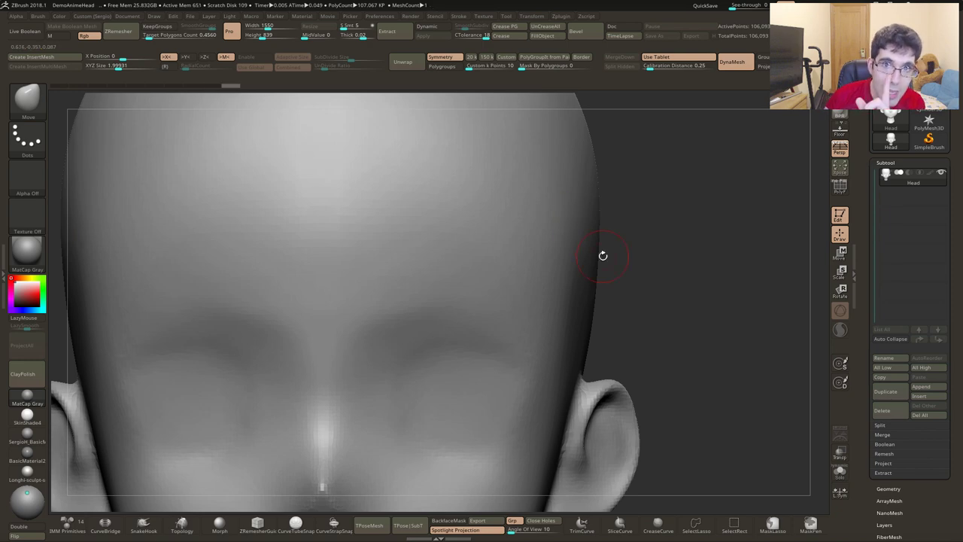
key(shift+f)
Retopologize the head with ZRemesher down to about 26.9K polygons.
key(ctrl)
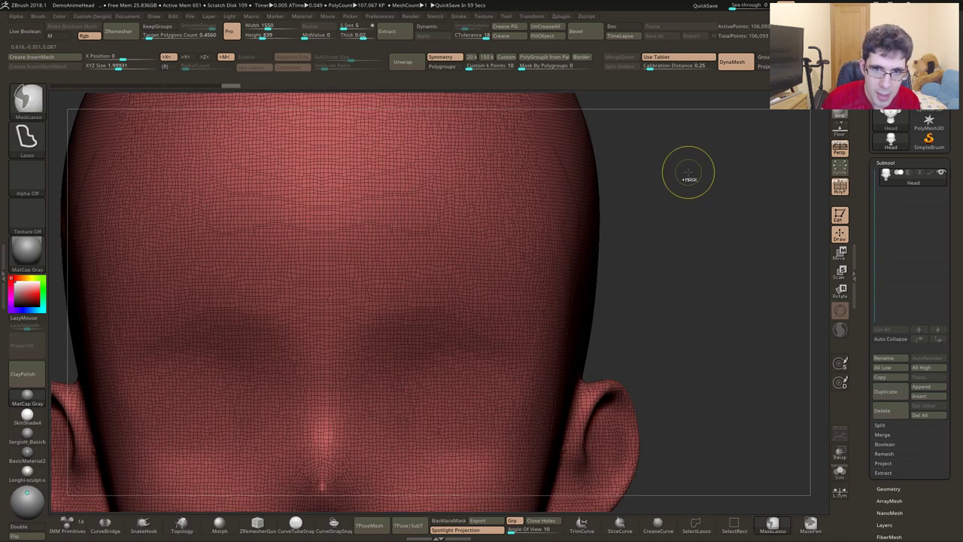
key(ctrl+z)
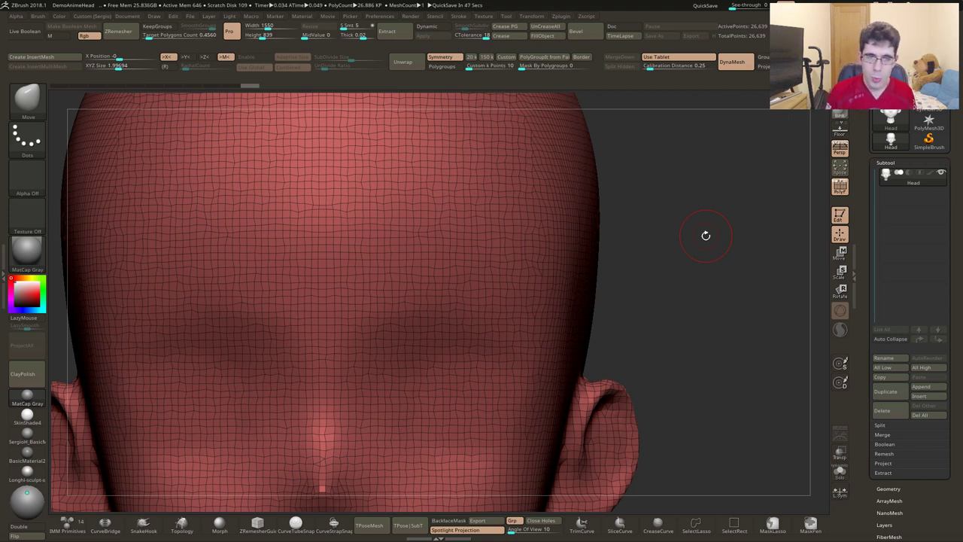
From a side profile, pull the neck down with the Move transpose into a long tilted cylinder.
key(f)
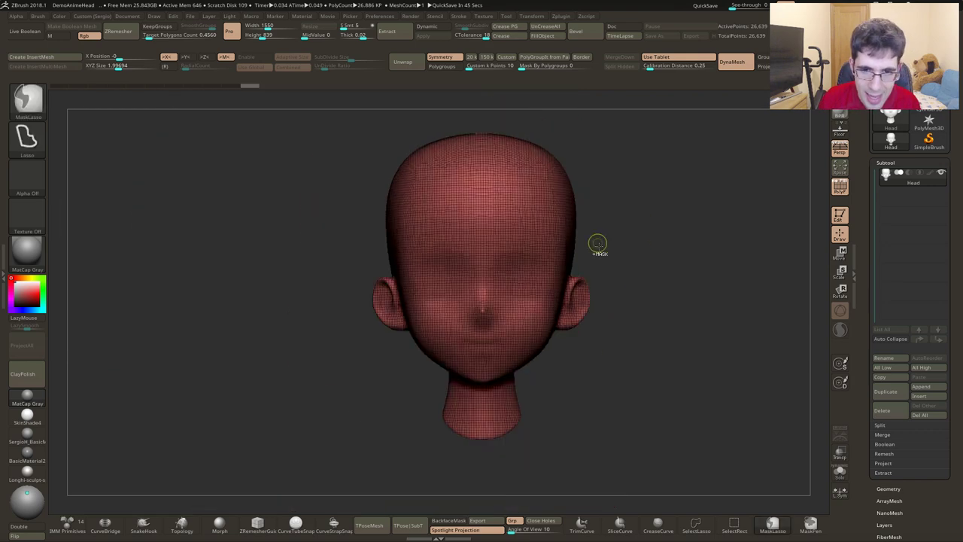
drag(597, 245, 563, 318)
key(shift+f)
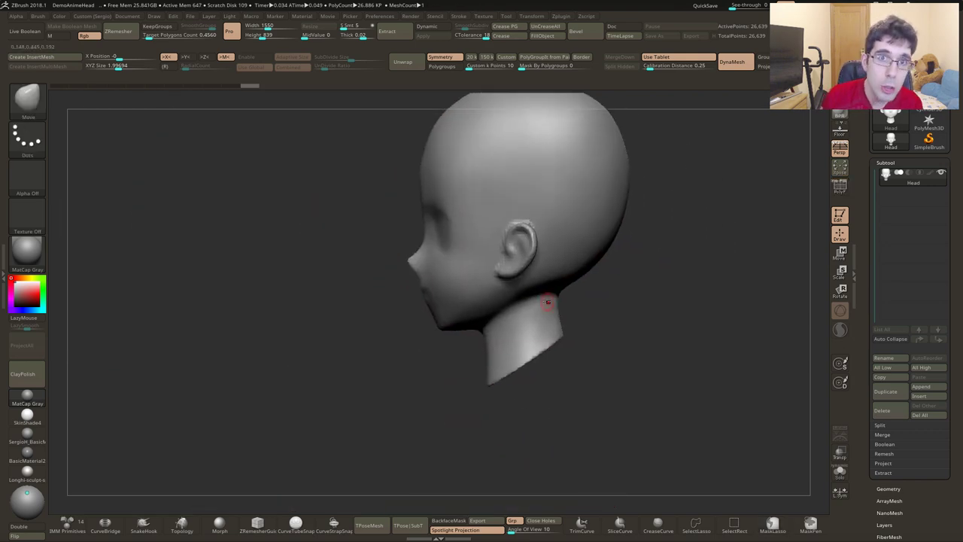
mouse_move(569, 376)
mouse_down()
mouse_move(537, 354)
mouse_move(546, 431)
mouse_up()
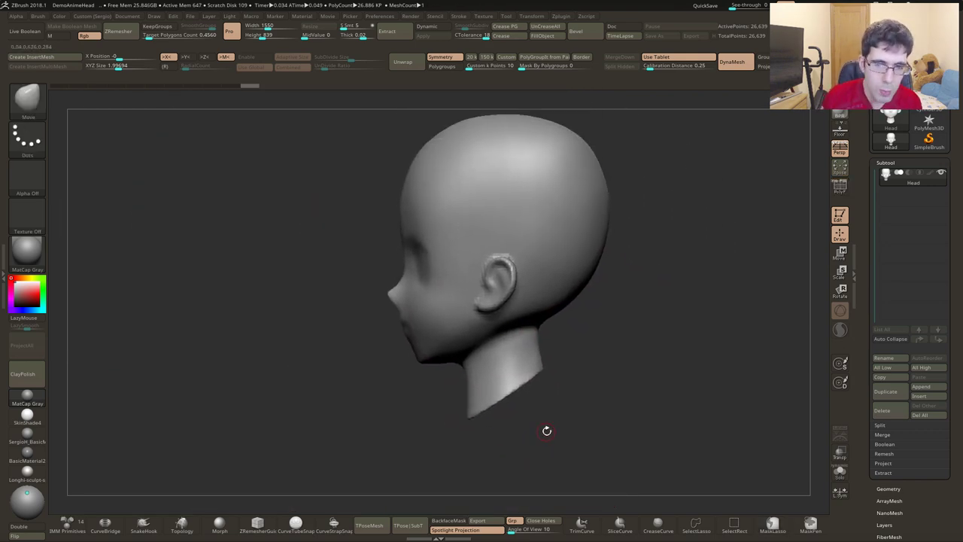
ctrl+right_drag(552, 407, 455, 333)
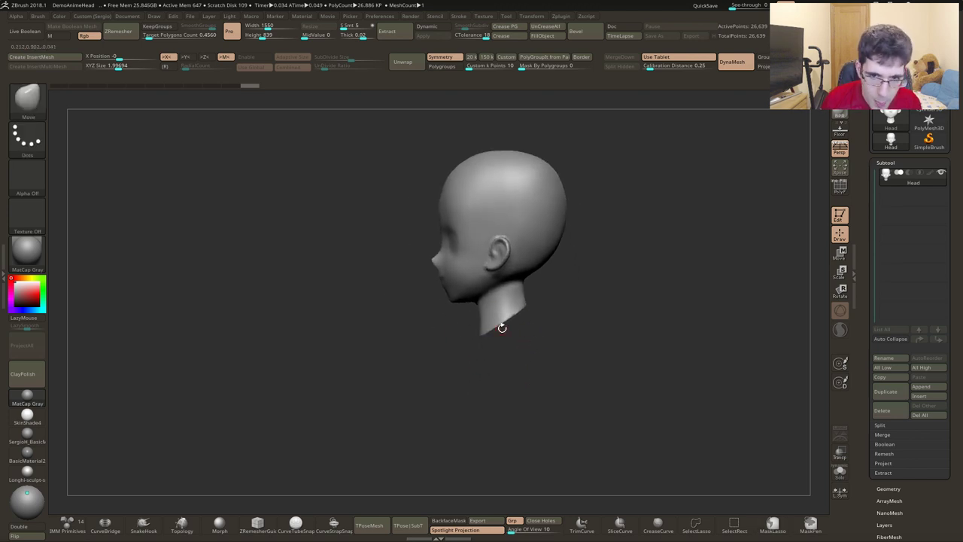
mouse_move(534, 290)
mouse_down()
mouse_move(549, 340)
mouse_move(508, 318)
mouse_up()
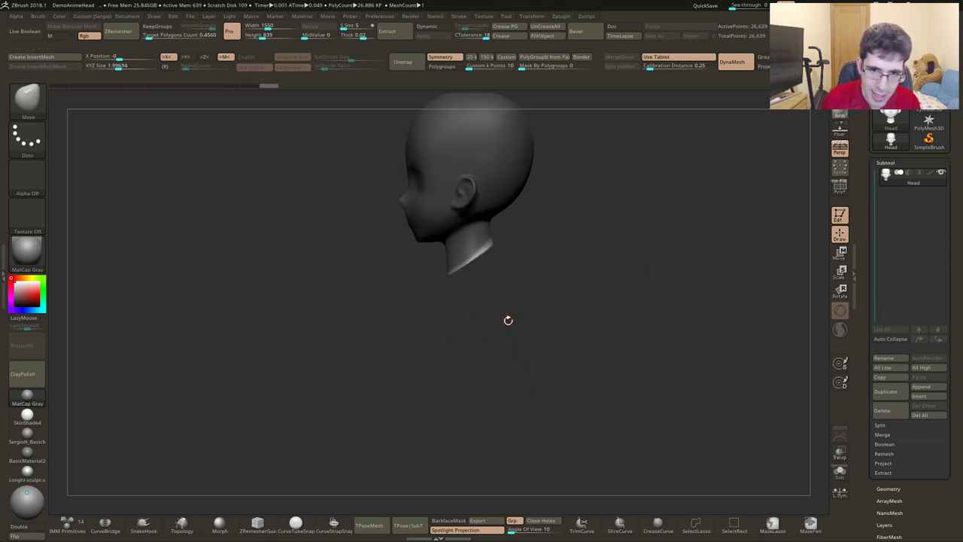
key(w)
drag(458, 188, 502, 341)
key(q)
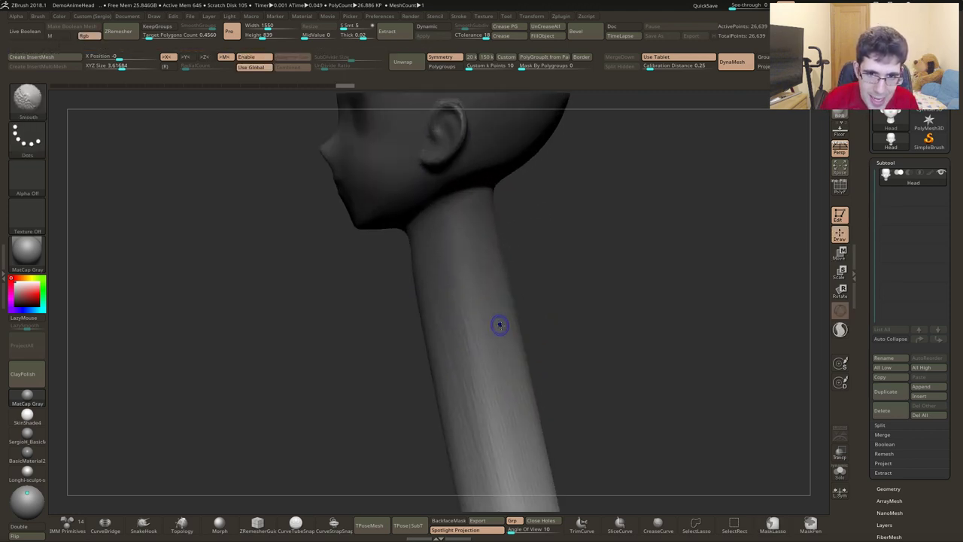
Inspect the stretched neck's polygon wireframe from several angles, toggling PolyFrame on and off.
key(f)
key(shift+f)
scroll(489, 262, up, 3)
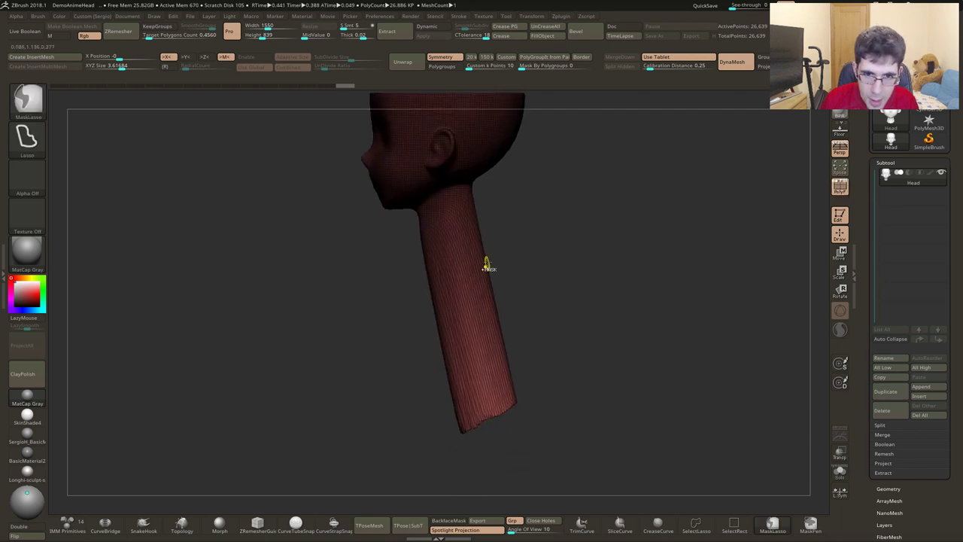
scroll(496, 286, up, 3)
mouse_move(503, 315)
mouse_down()
mouse_move(457, 301)
mouse_move(473, 279)
mouse_up()
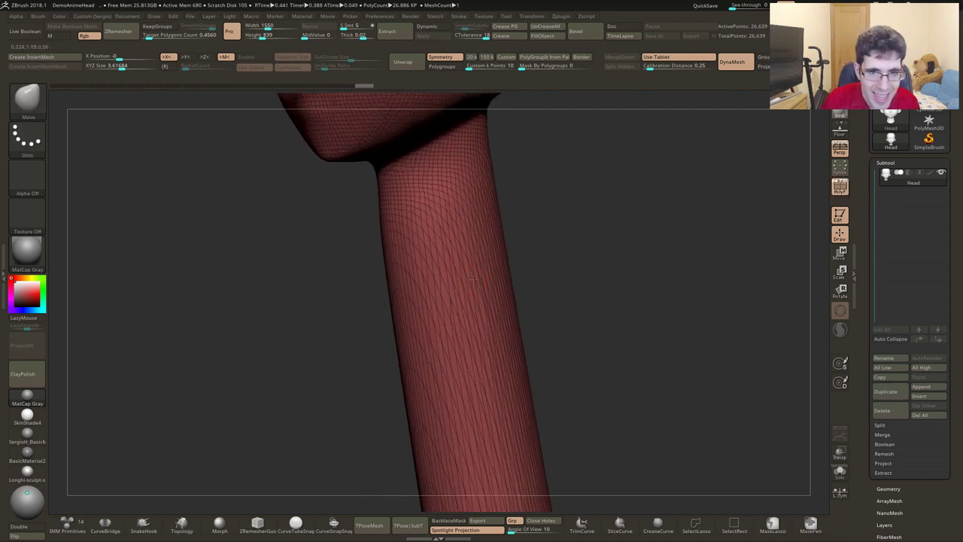
mouse_move(431, 218)
mouse_down()
mouse_move(409, 226)
mouse_move(406, 297)
mouse_up()
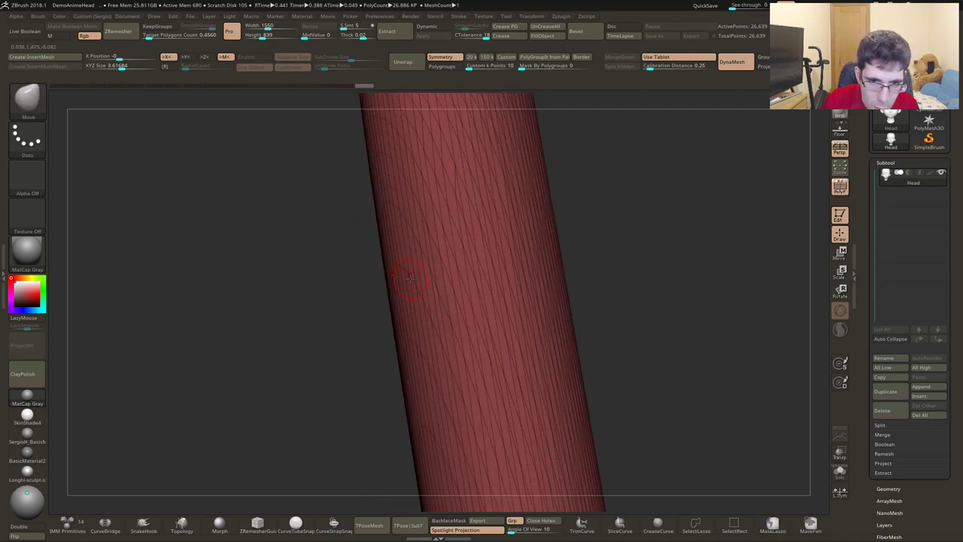
drag(413, 365, 421, 331)
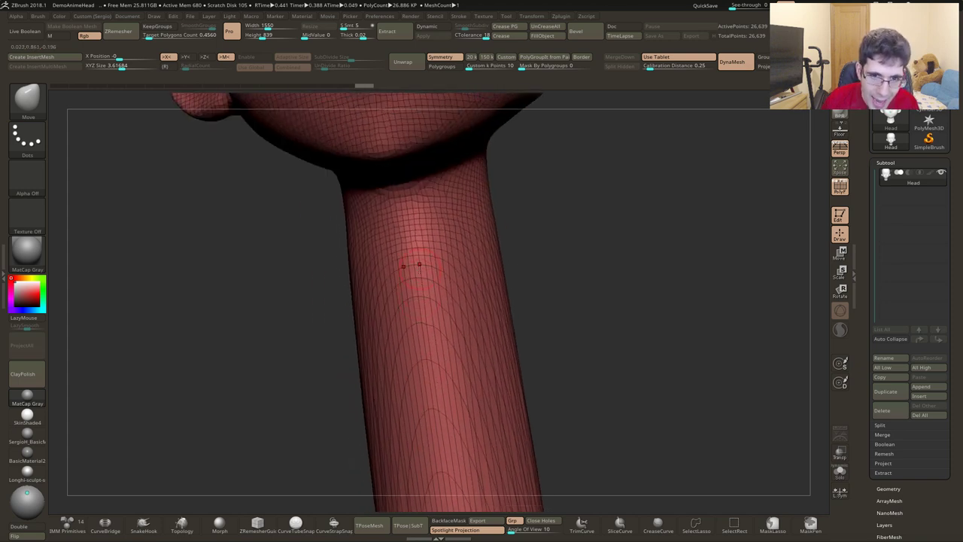
mouse_move(410, 266)
mouse_down()
mouse_move(441, 361)
mouse_move(463, 378)
mouse_up()
key(shift+f)
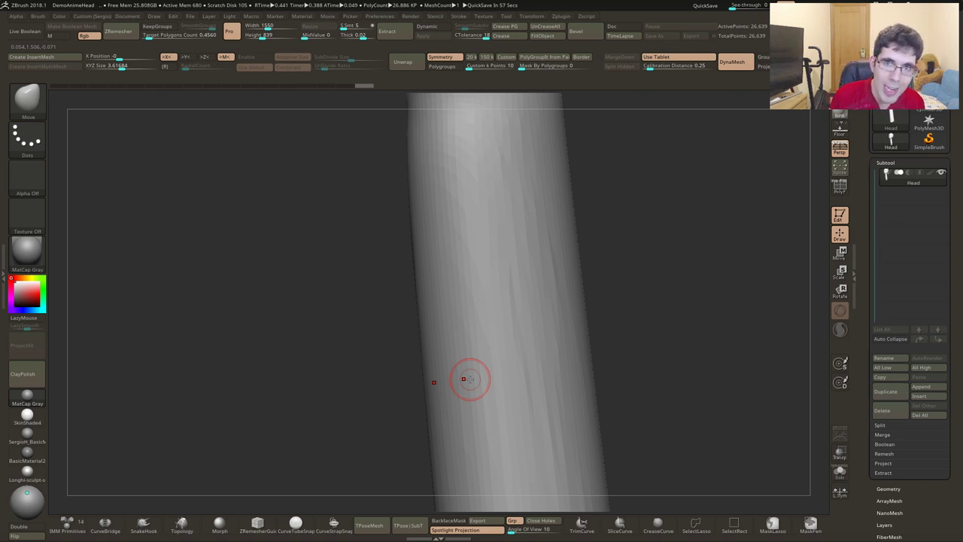
key(shift+f)
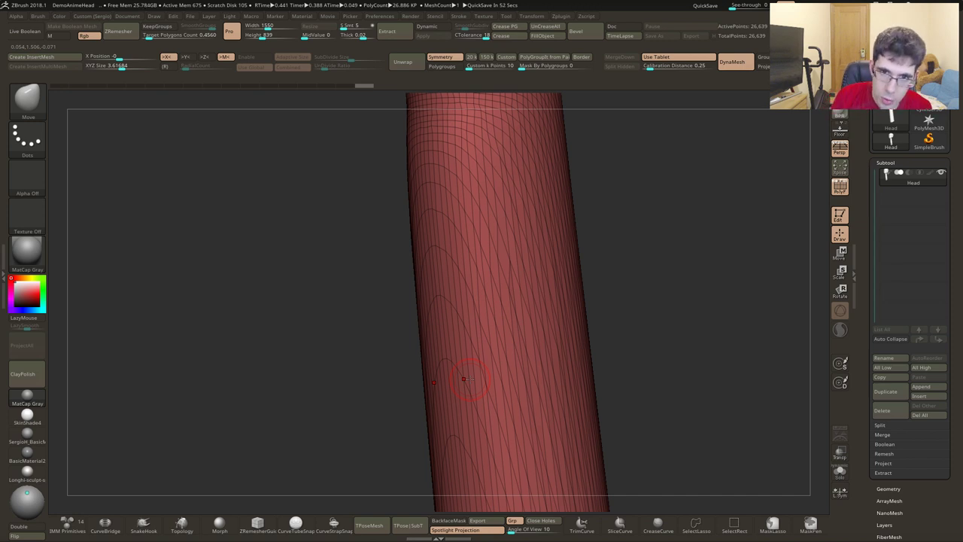
key(shift+f)
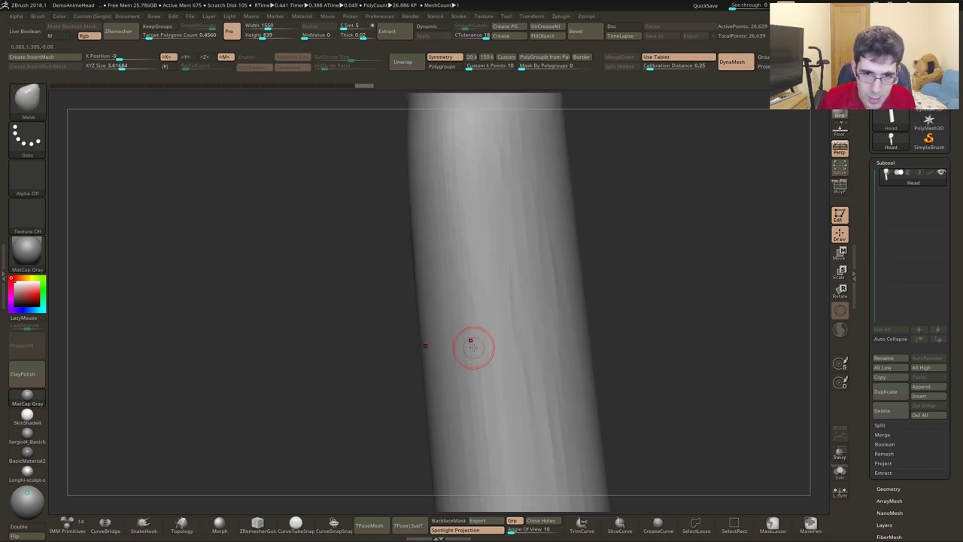
Select the Standard brush with LazyMouse and sculpt a test dent into the neck.
key(b)
key(s)
key(t)
key(l)
mouse_move(472, 343)
mouse_down()
mouse_move(463, 256)
mouse_move(470, 331)
mouse_up()
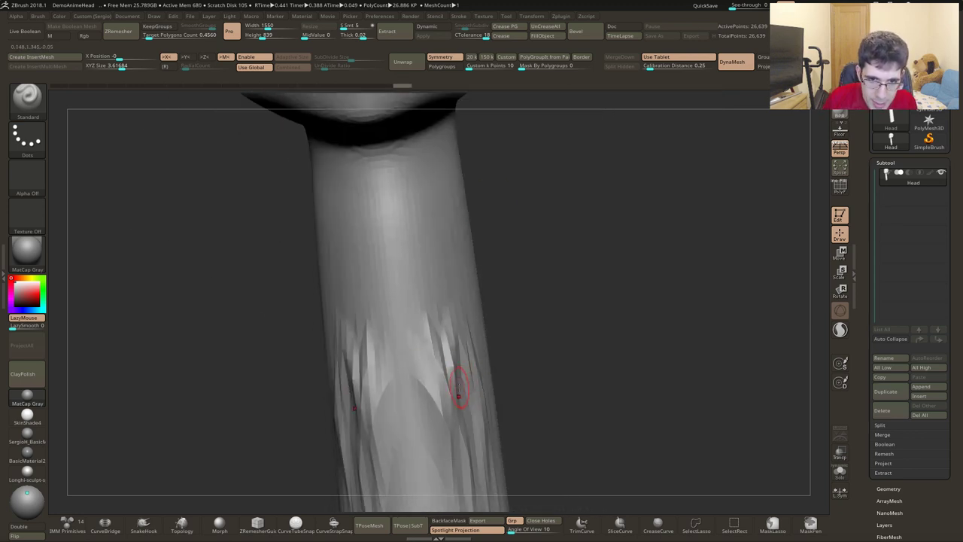
Smooth out the neck test dent and subdivide the head to about 107K points.
shift+drag(462, 394, 469, 378)
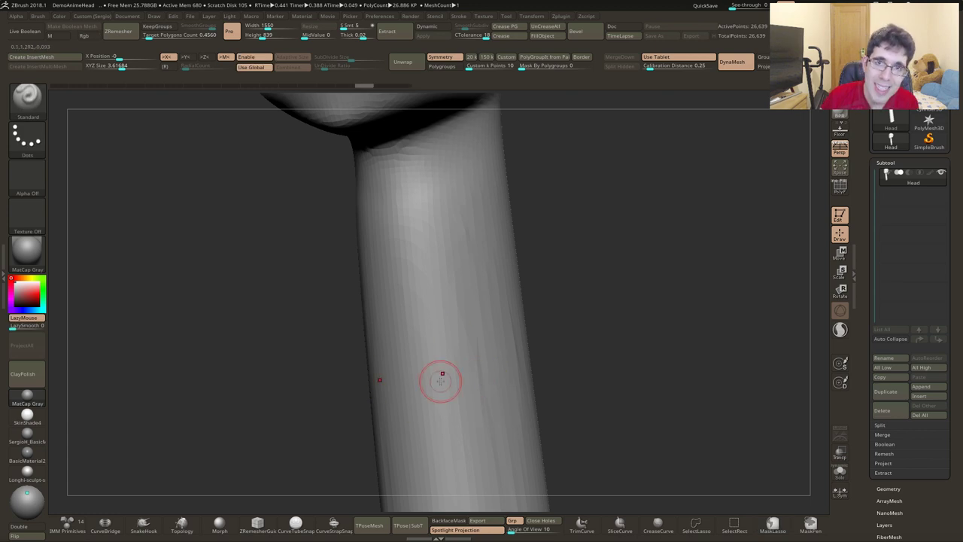
key(ctrl)
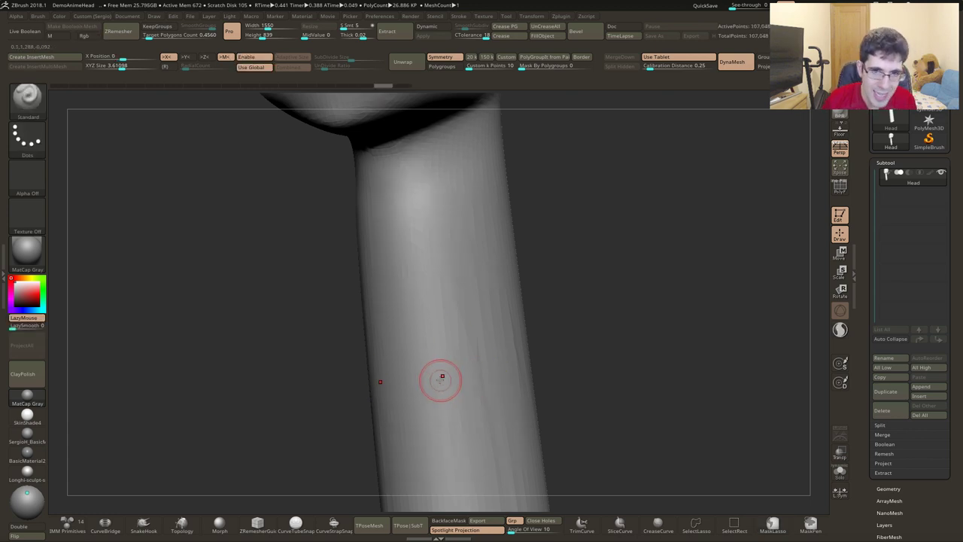
key(ctrl+d)
Sculpt test bumps on both cheeks and rough strokes on the lower neck.
key(f)
drag(422, 223, 420, 239)
mouse_move(420, 240)
ctrl+right_down()
mouse_move(432, 275)
mouse_move(438, 260)
mouse_move(430, 318)
mouse_move(424, 308)
ctrl+right_up()
drag(413, 331, 395, 451)
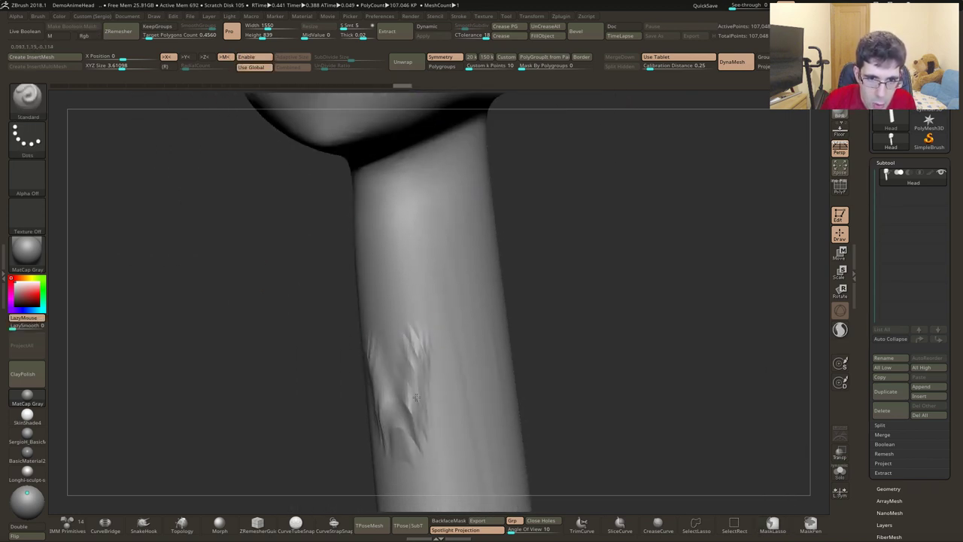
drag(415, 369, 423, 391)
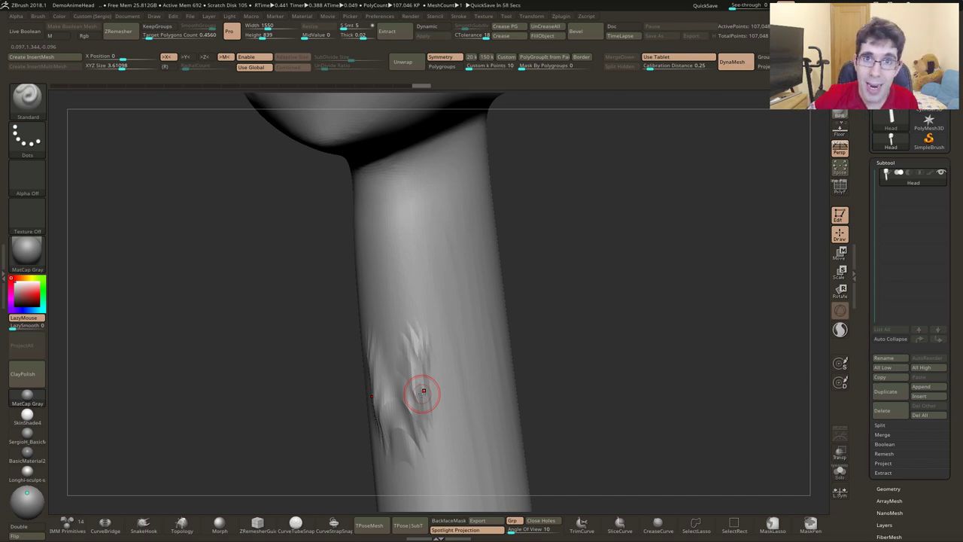
Smooth away the neck strokes with the polygon wireframe displayed.
shift+drag(419, 394, 424, 391)
key(shift+f)
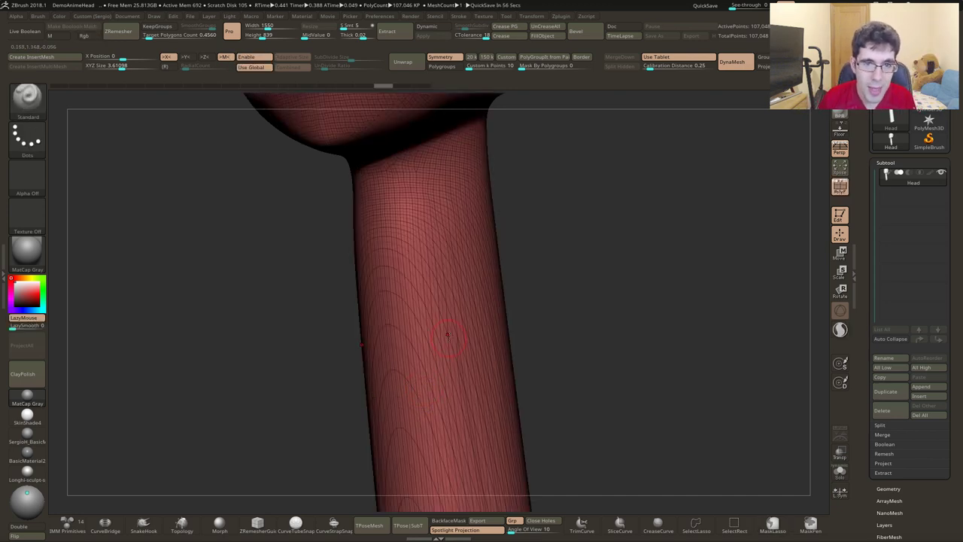
mouse_move(424, 391)
right_down()
mouse_move(490, 324)
mouse_move(553, 313)
right_up()
Turn off PolyFrame and sculpt two small test bumps onto the upright neck.
key(ctrl)
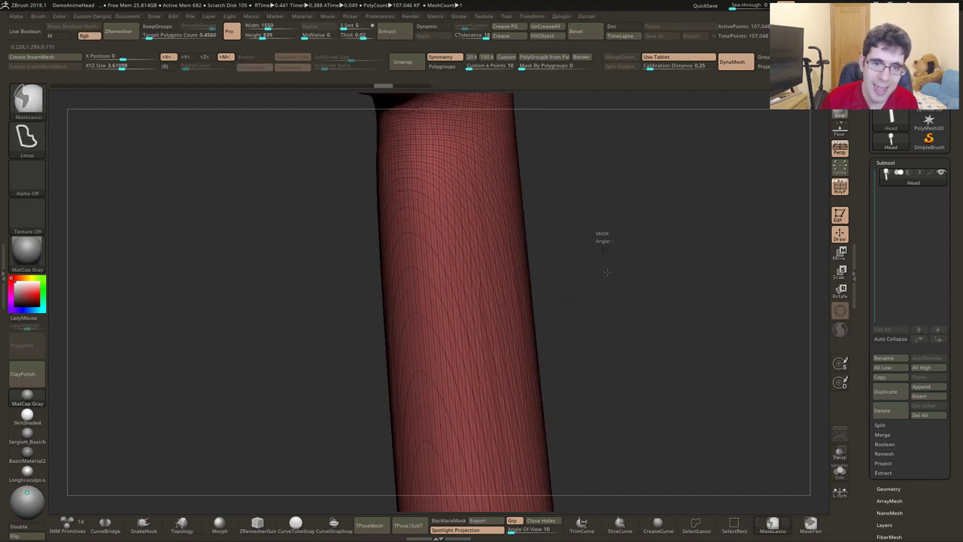
mouse_move(609, 364)
right_down()
mouse_move(480, 337)
mouse_move(475, 282)
right_up()
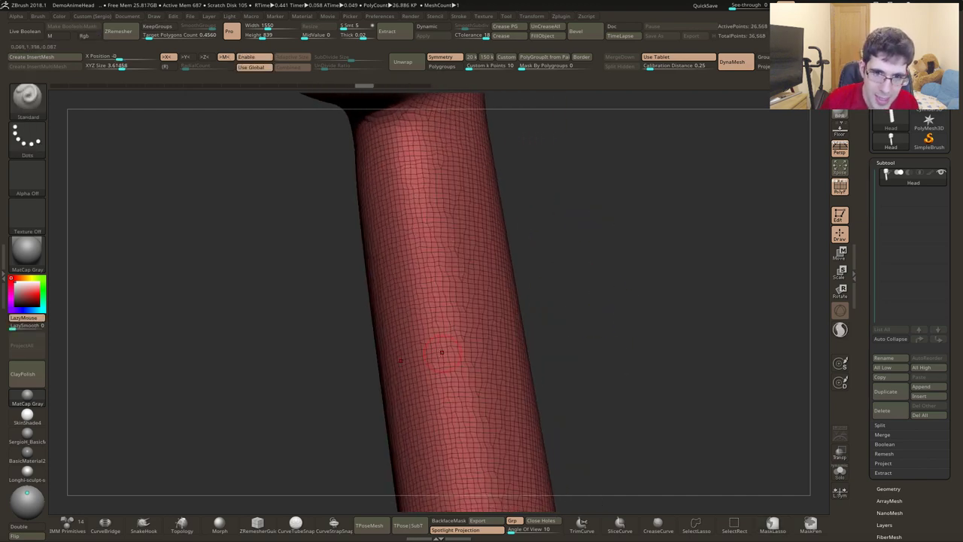
key(shift+f)
mouse_move(454, 356)
mouse_down()
mouse_move(421, 338)
mouse_move(447, 323)
mouse_up()
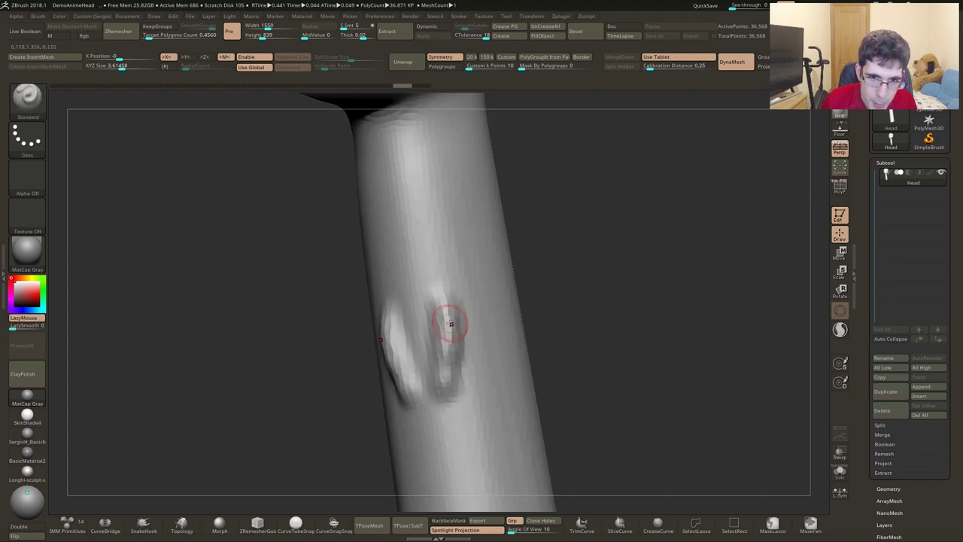
alt+right_drag(447, 323, 454, 281)
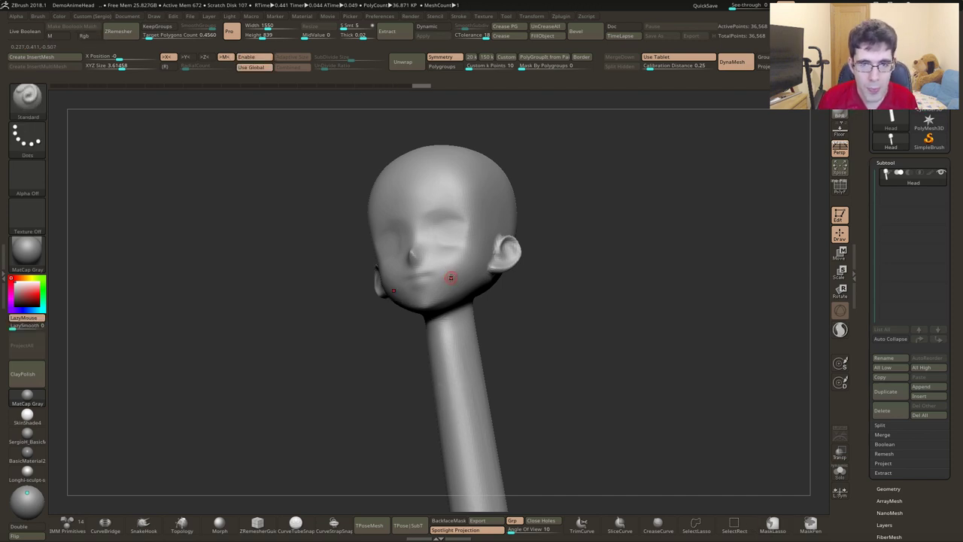
shift+drag(468, 295, 475, 306)
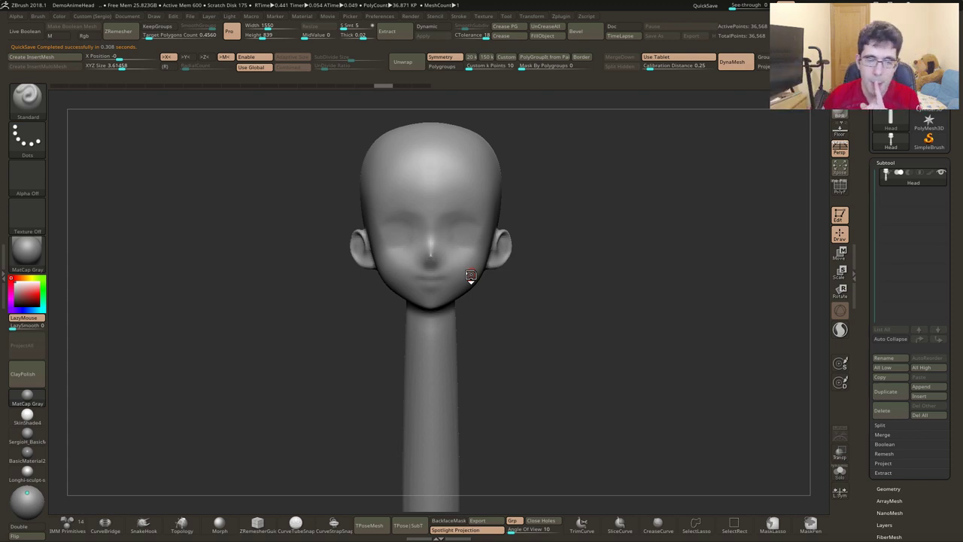
mouse_move(492, 319)
mouse_down()
mouse_move(466, 261)
mouse_move(457, 284)
mouse_up()
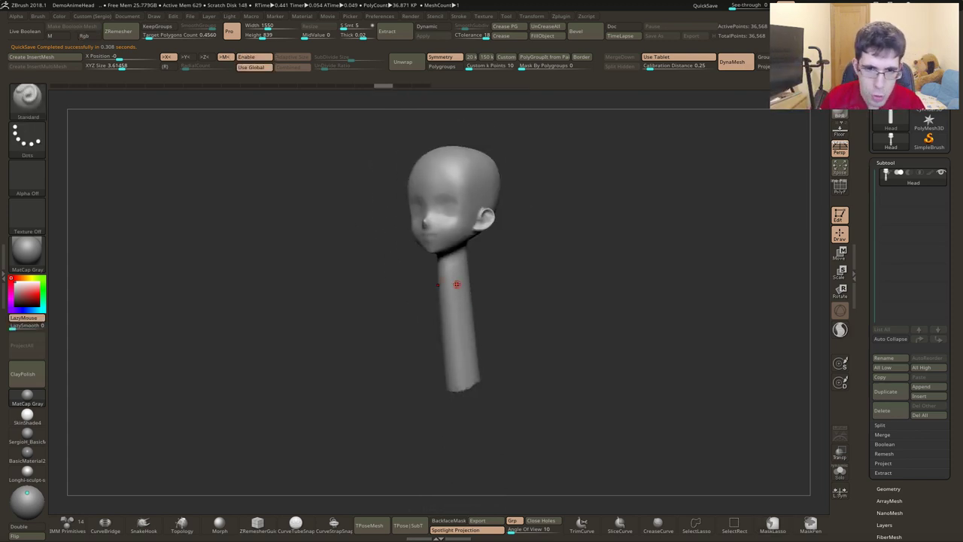
right_drag(456, 285, 477, 346)
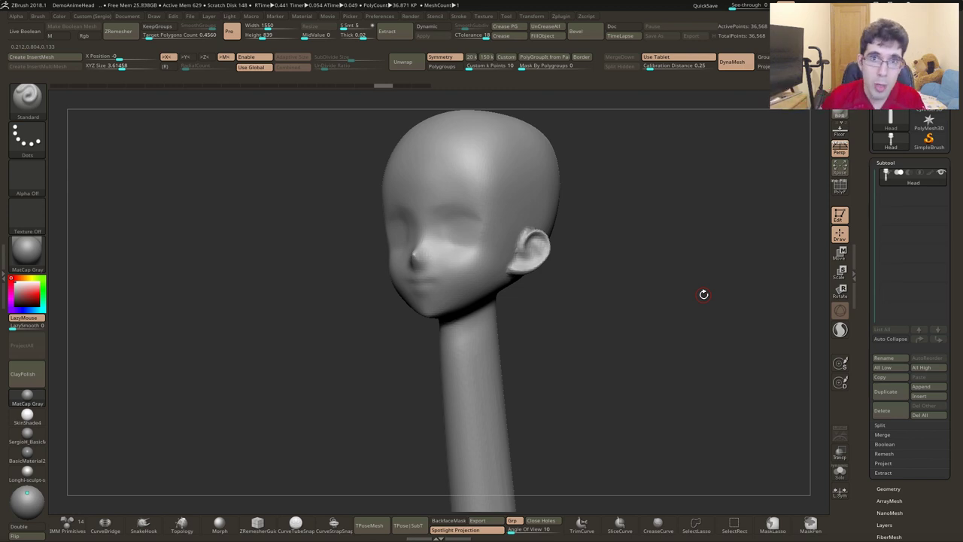
Duplicate Head into Head1, solo the copy, and ZRemesh it into coarse quads.
click(885, 392)
key(alt+s)
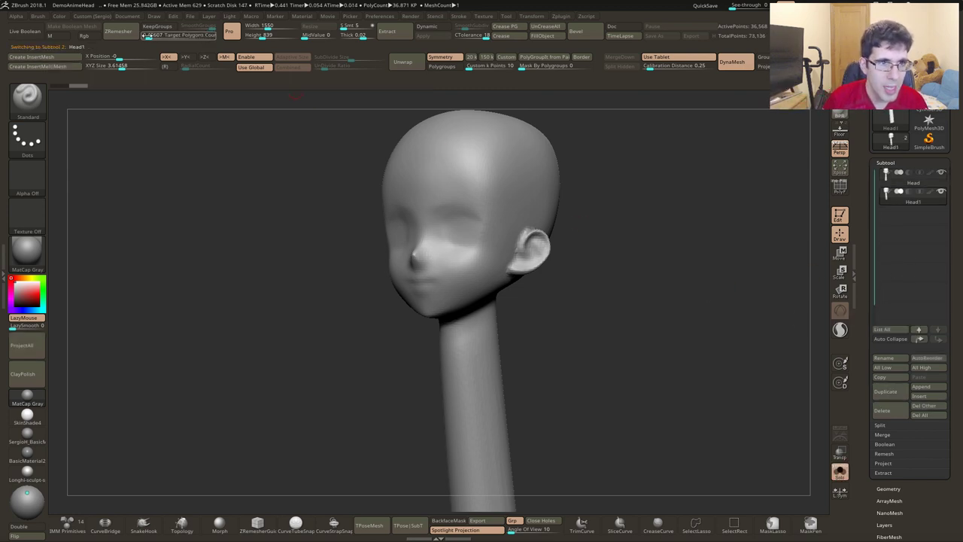
click(124, 33)
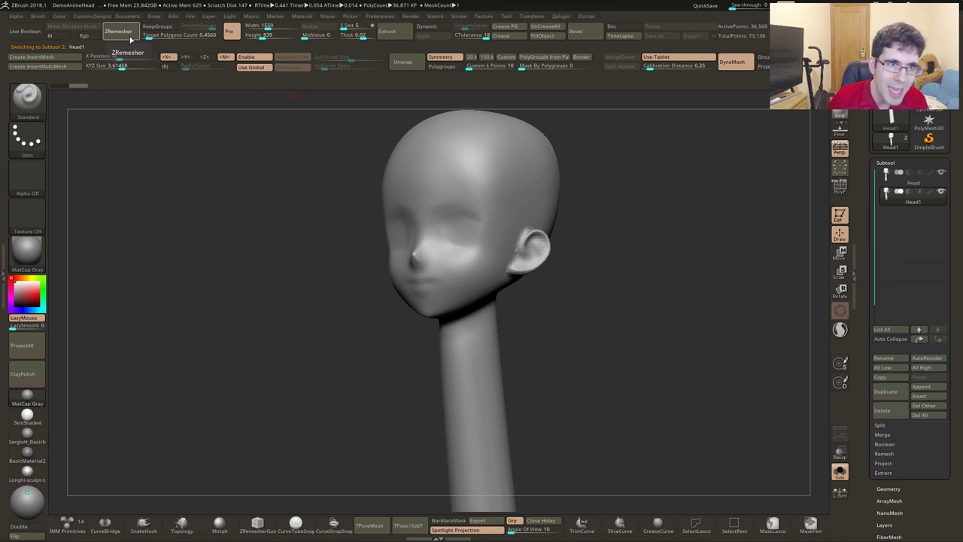
key(shift+f)
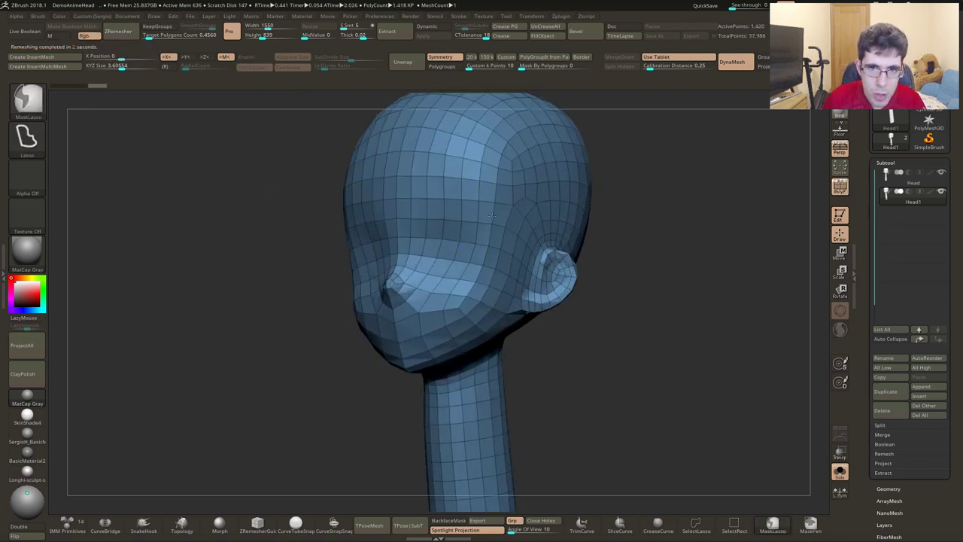
ctrl+right_drag(469, 221, 157, 77)
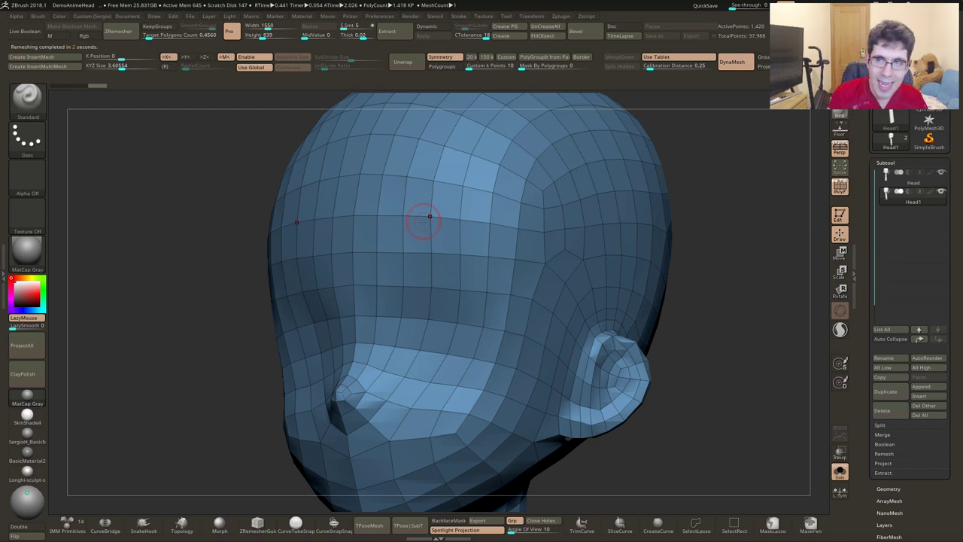
alt+click(664, 235)
ctrl+right_drag(672, 243, 468, 317)
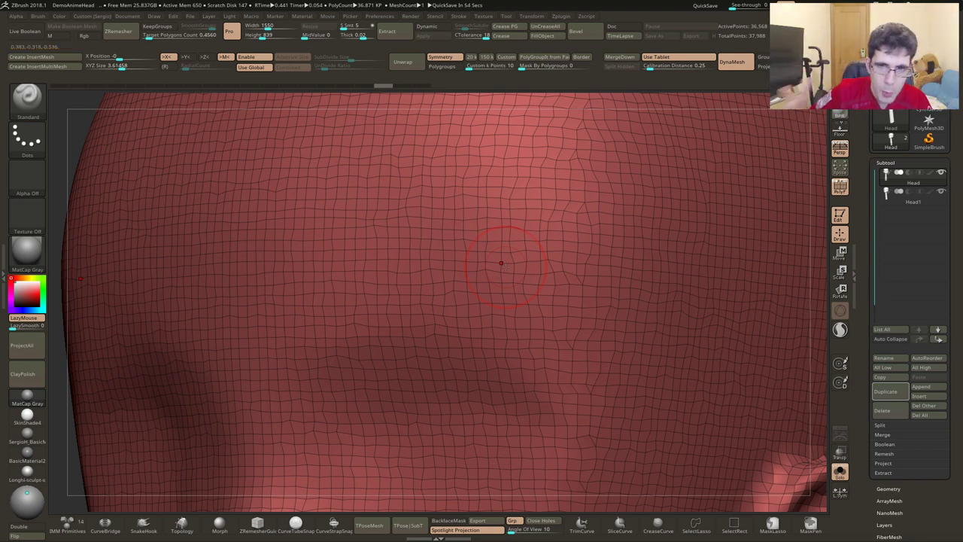
click(903, 200)
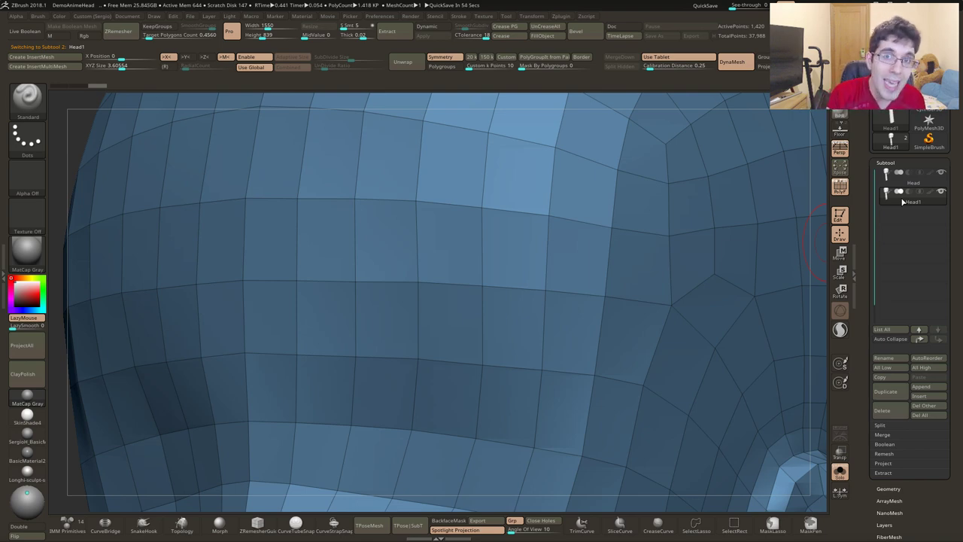
key(f)
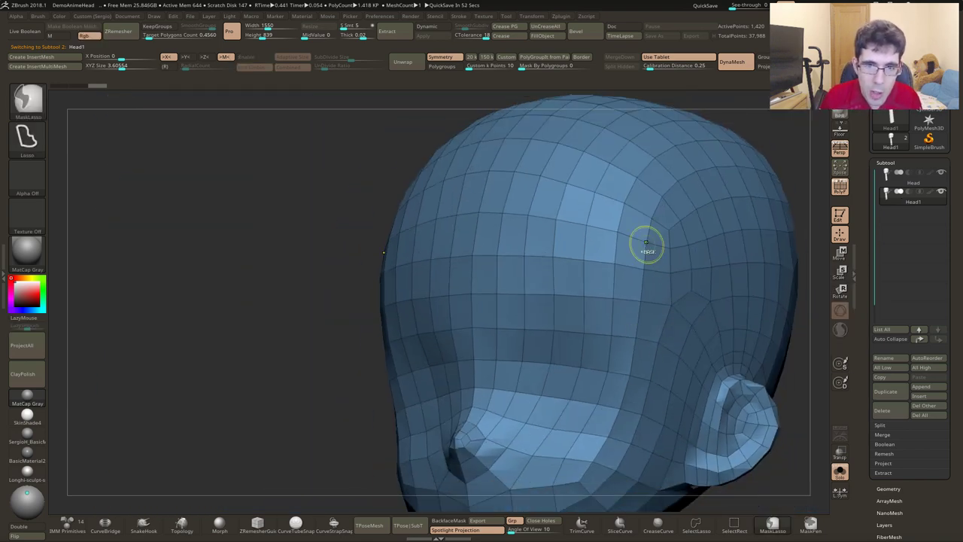
key(f)
shift+drag(647, 248, 638, 86)
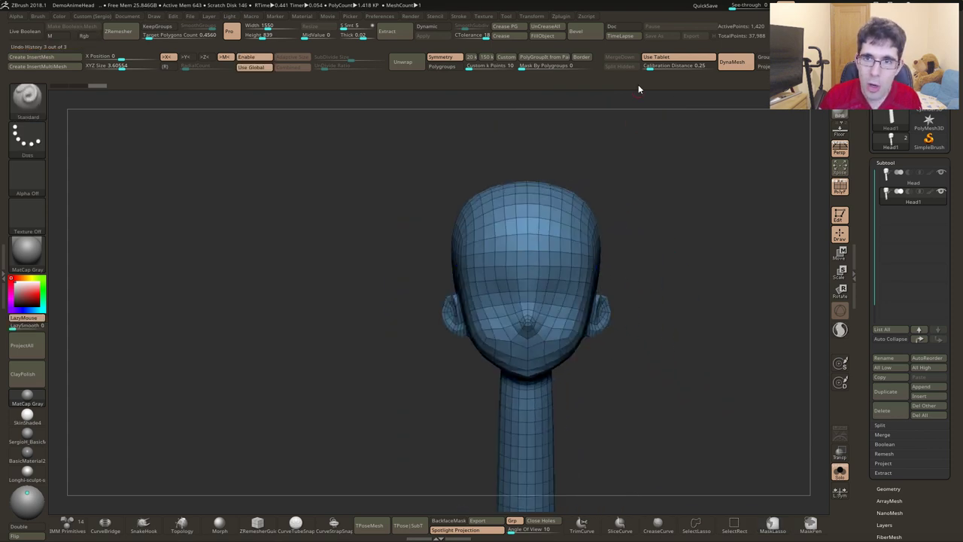
Unwrap Head1's UVs with UV Master into 2 islands, then subdivide once to about 5,674 points.
click(565, 16)
click(592, 214)
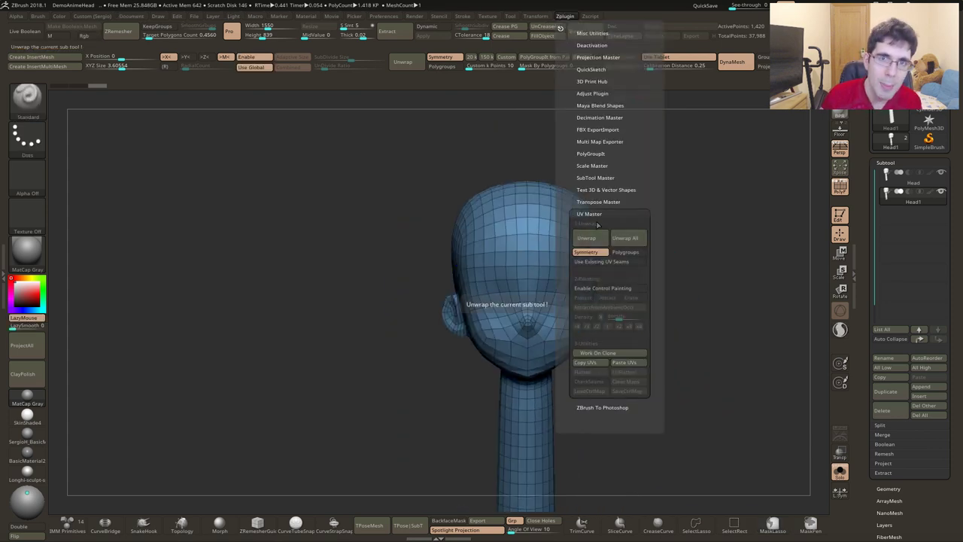
click(402, 61)
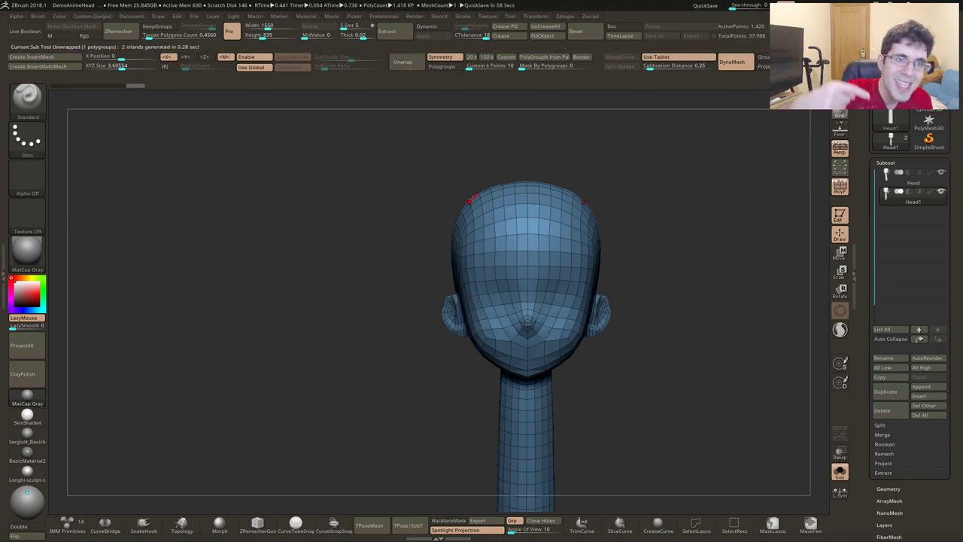
mouse_move(471, 199)
mouse_down()
mouse_move(498, 280)
mouse_move(595, 318)
mouse_move(675, 258)
mouse_up()
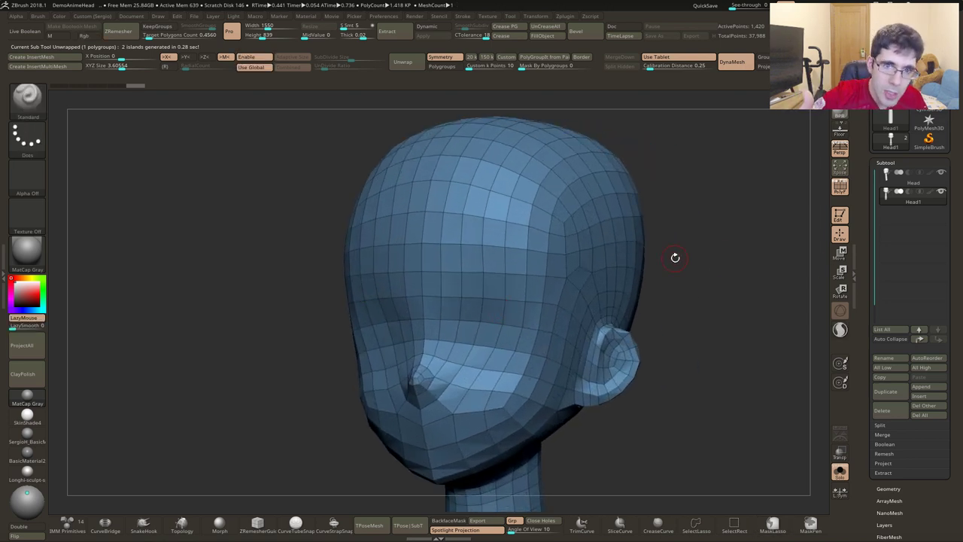
key(ctrl+d)
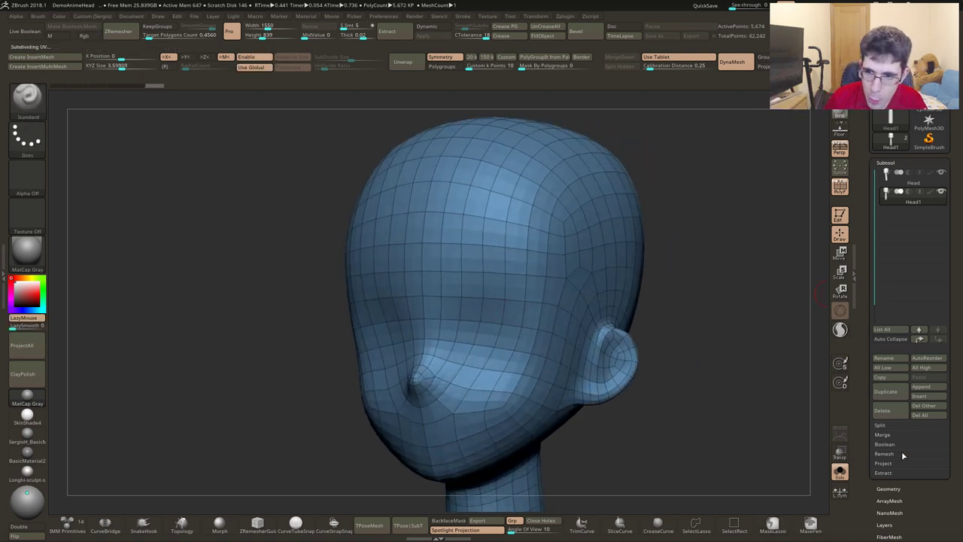
Subdivide Head1, ProjectAll the original head's detail onto it, and subdivide to about 90,754 points.
click(896, 465)
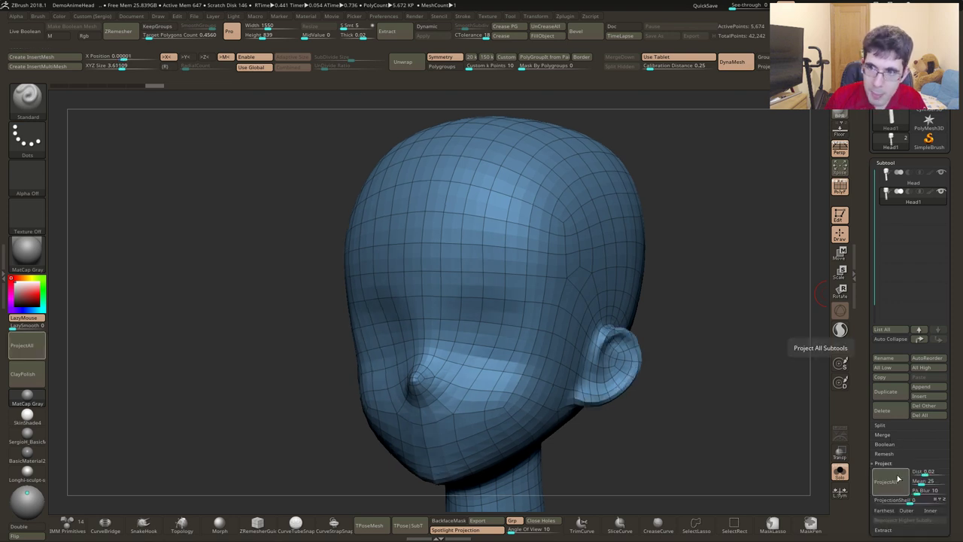
key(ctrl)
key(ctrl+d)
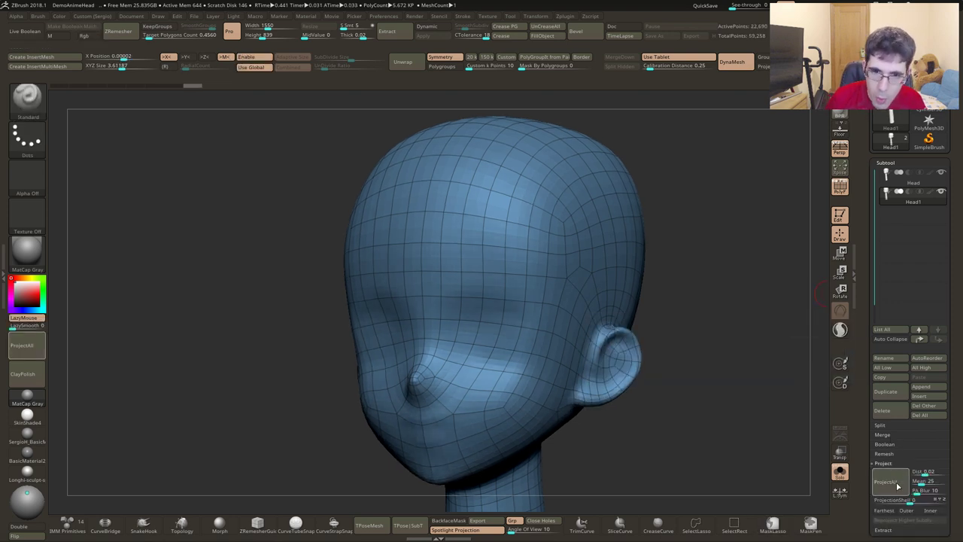
click(898, 480)
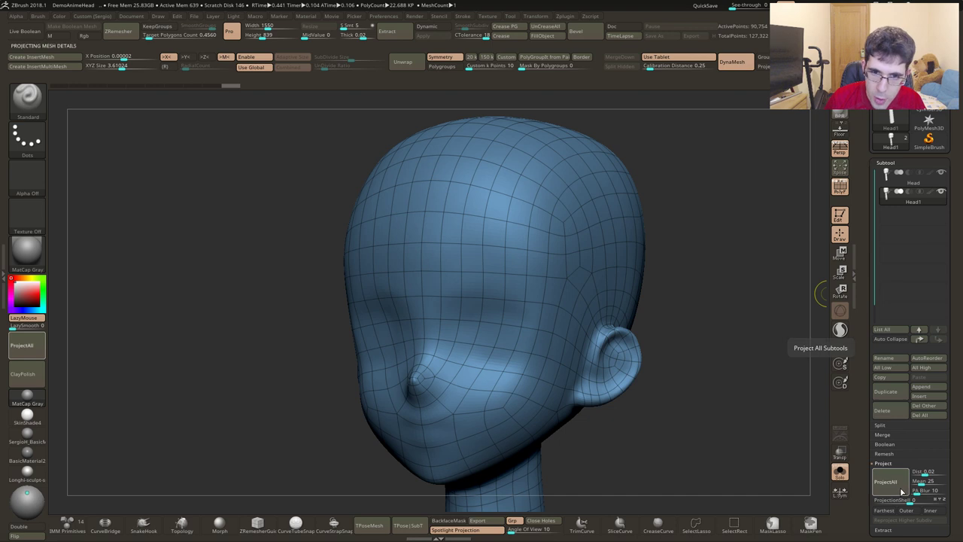
key(ctrl+d)
key(shift+f)
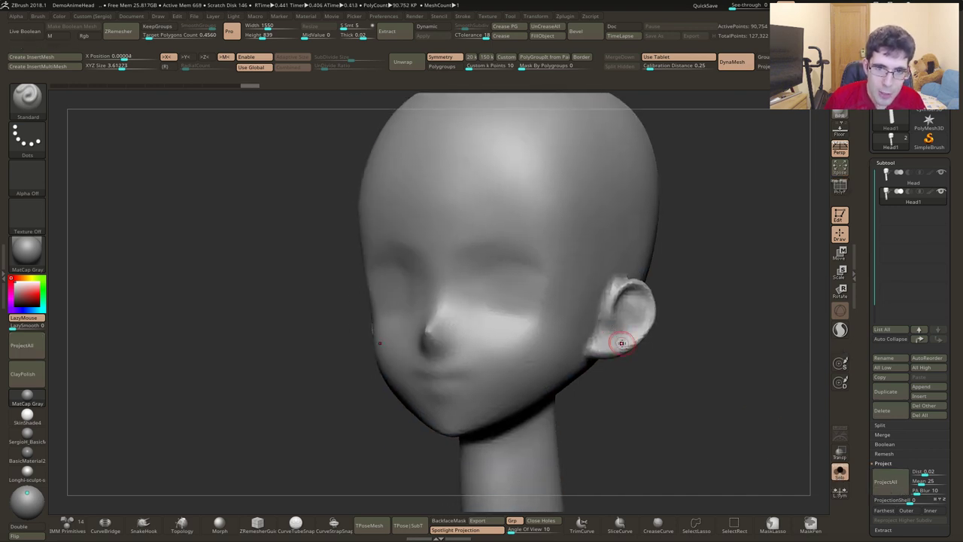
Select the original Head subtool and show its wireframe for comparison.
drag(712, 432, 676, 330)
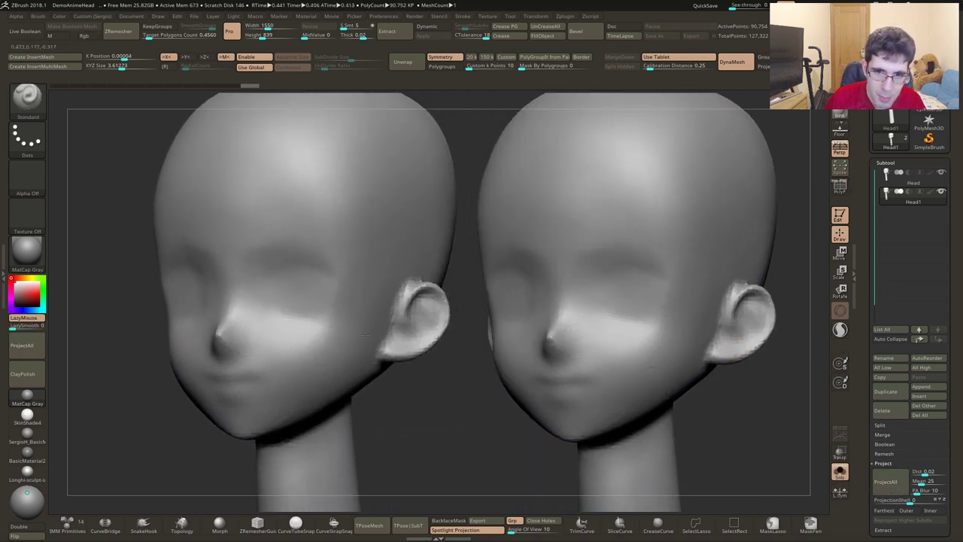
alt+click(294, 286)
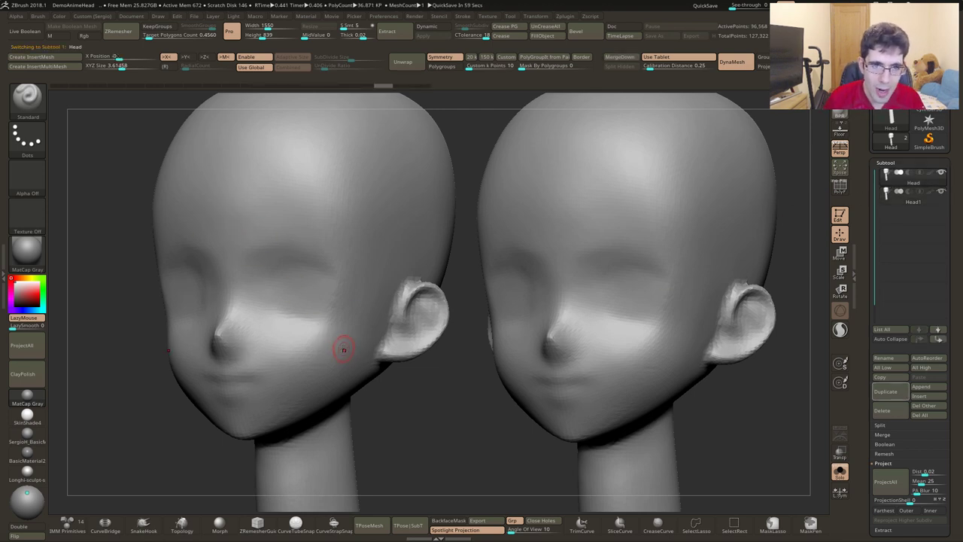
key(shift+f)
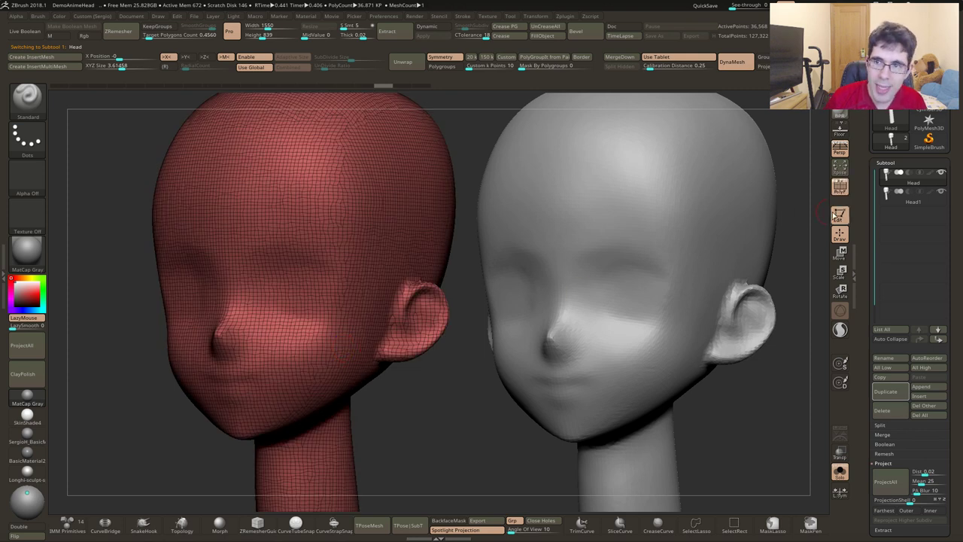
Select Head1, hide PolyFrame, solo it, and drop to its lowest level of about 1,420 points.
click(913, 197)
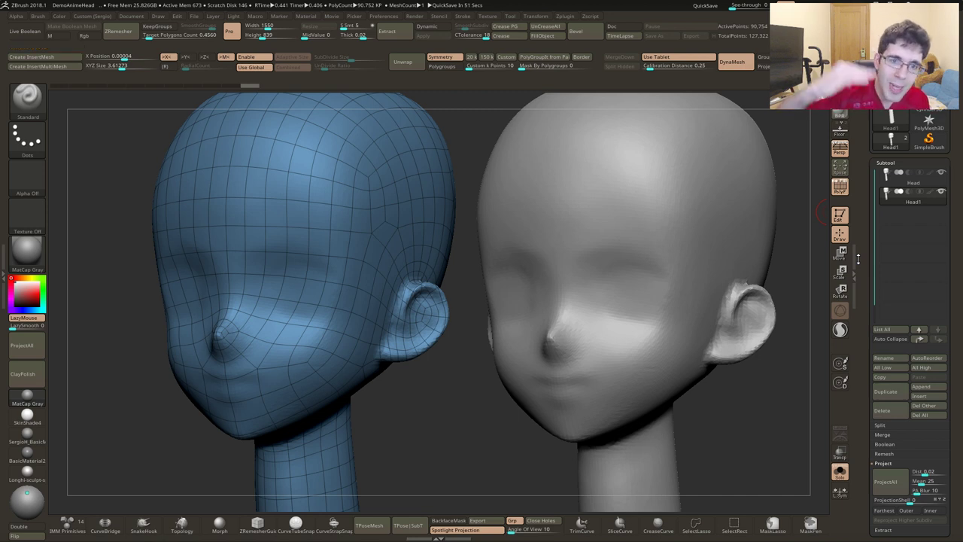
key(shift+f)
ctrl+shift+click(395, 330)
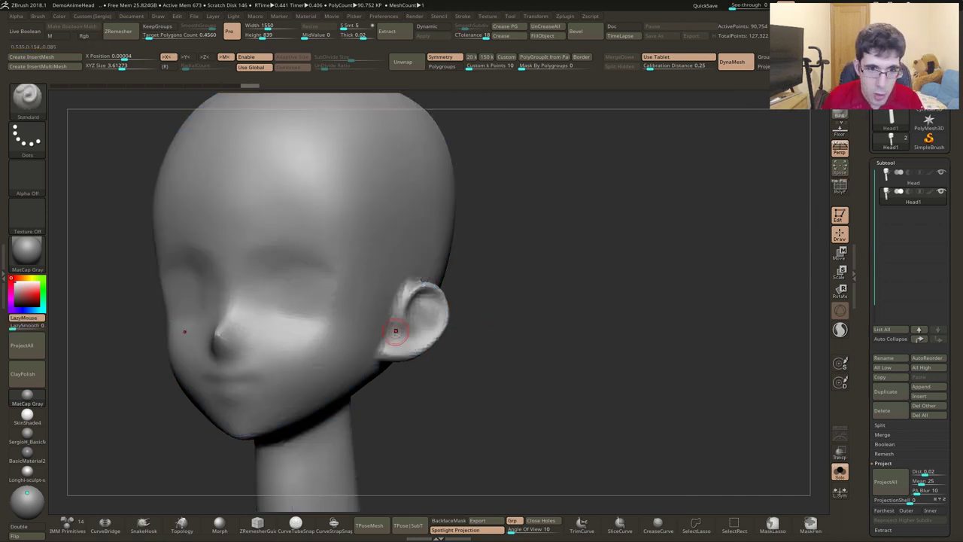
mouse_move(395, 331)
mouse_down()
mouse_move(569, 327)
mouse_move(602, 286)
mouse_up()
ctrl+shift+click(567, 327)
Pull the low-resolution head top into a wide dome with the Move brush, comparing before and after.
key(b)
key(m)
key(v)
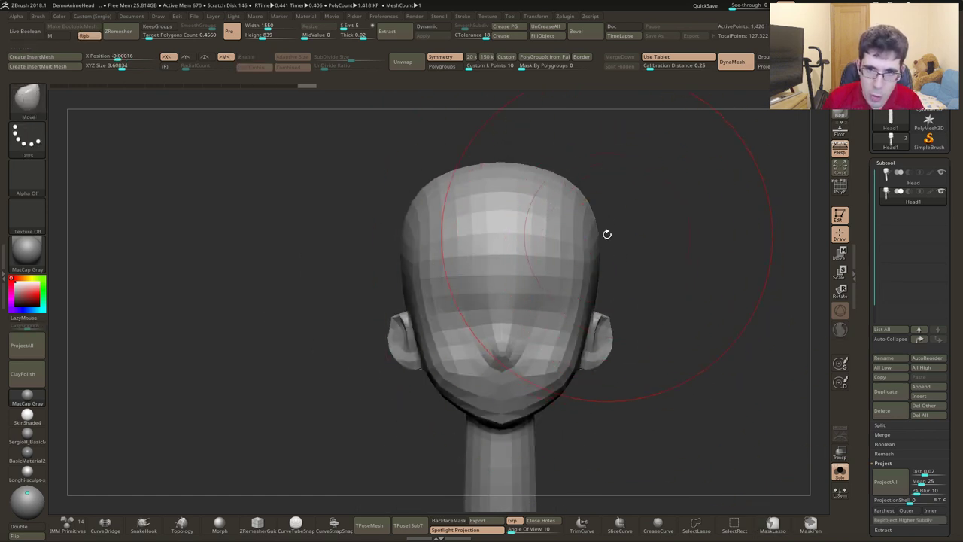
drag(607, 234, 717, 301)
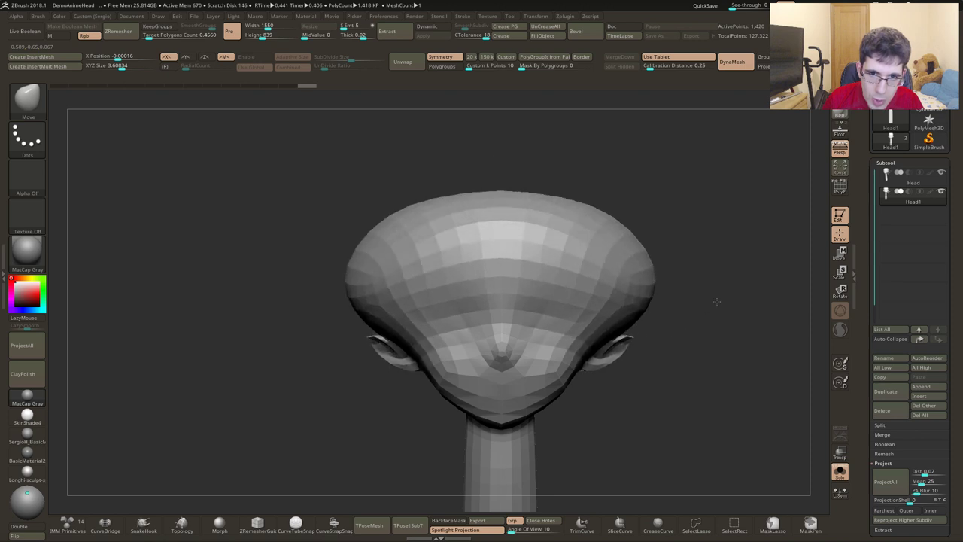
key(ctrl+z)
key(ctrl+z)
key(ctrl+shift+z)
key(ctrl+shift+z)
key(ctrl+z)
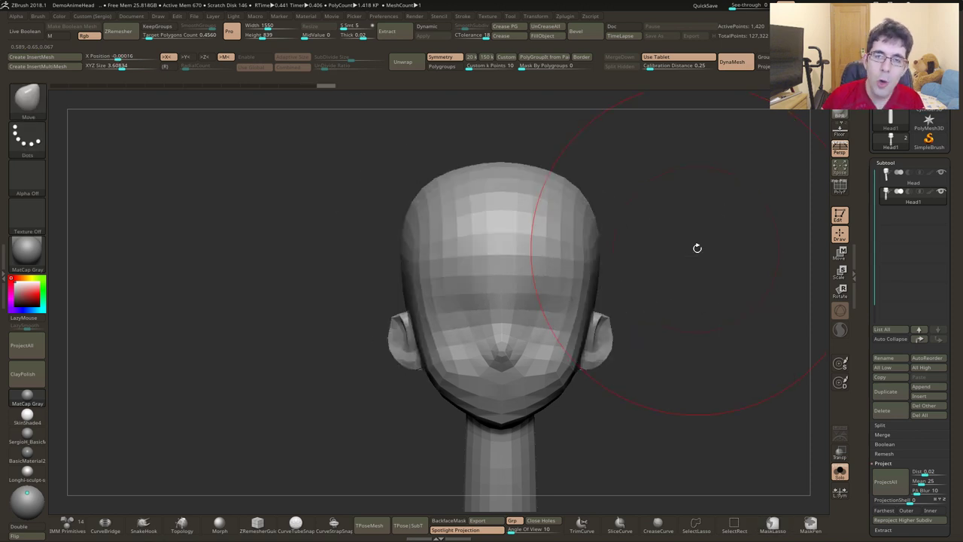
key(shift+f)
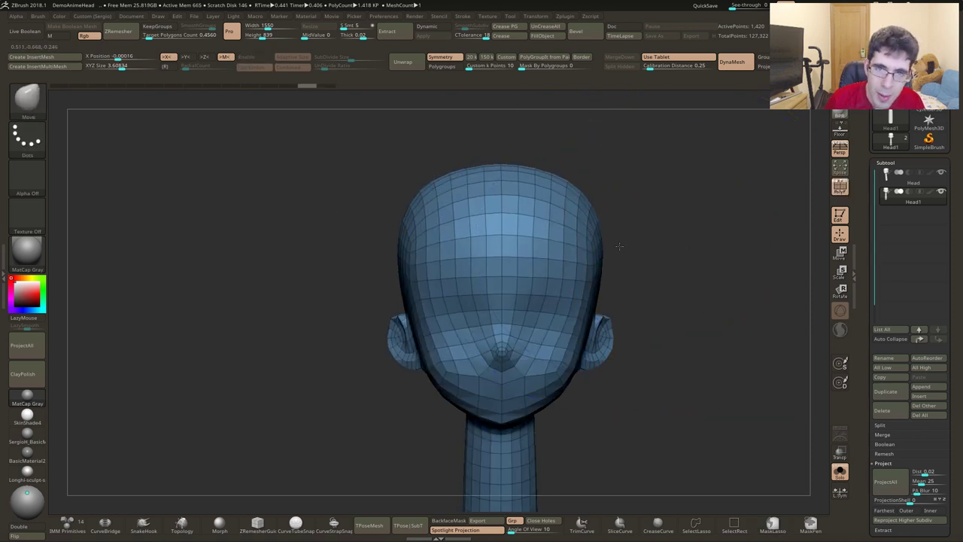
key(ctrl+shift+z)
key(ctrl+z)
key(ctrl+shift+z)
key(ctrl+z)
key(ctrl+shift+z)
key(ctrl+z)
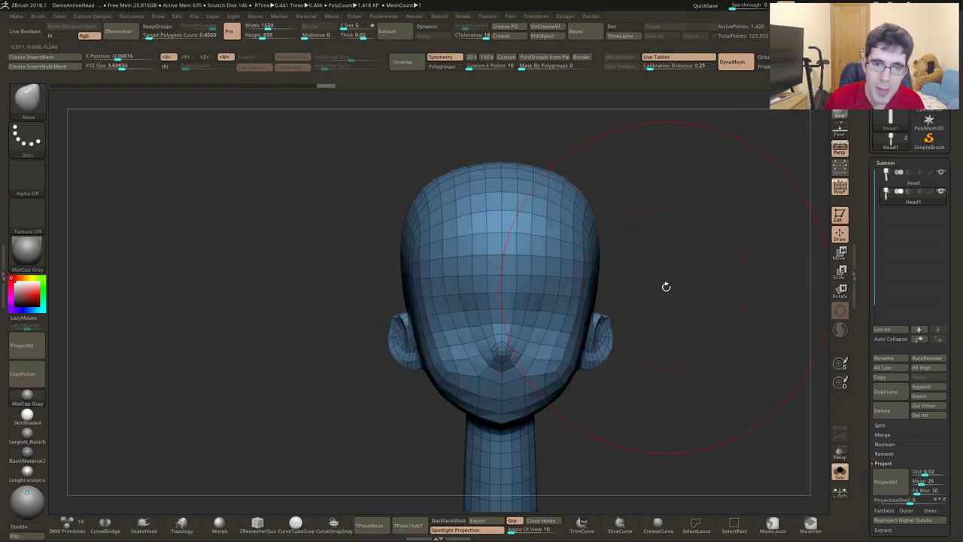
Check the dome stretch at the highest subdivision, then revert to the original smooth head.
drag(666, 287, 557, 247)
key(ctrl+shift+z)
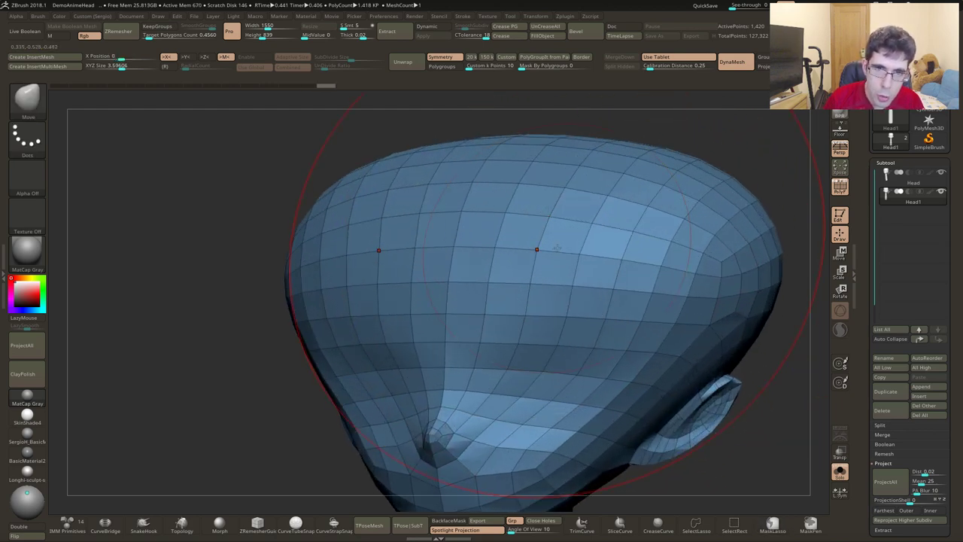
key(ctrl+shift+z)
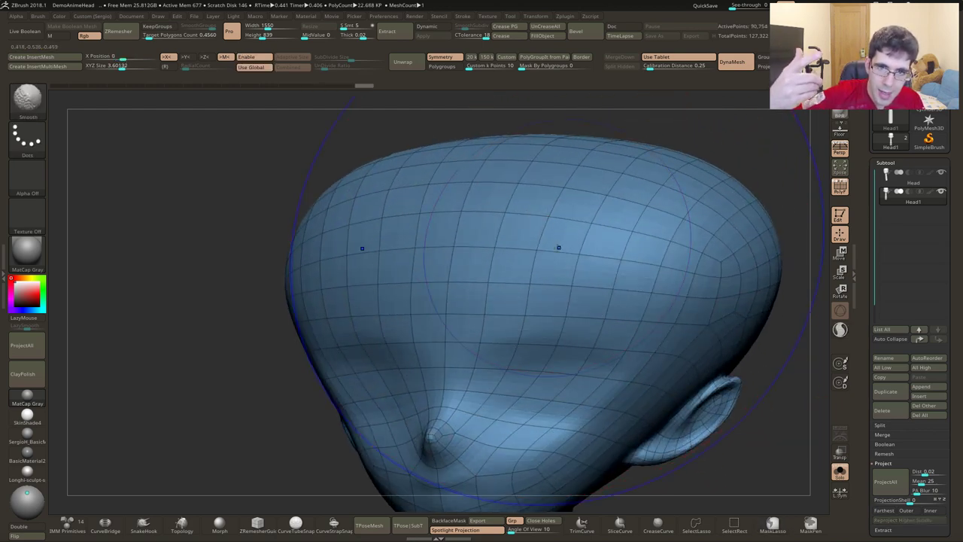
key(shift+f)
key(ctrl)
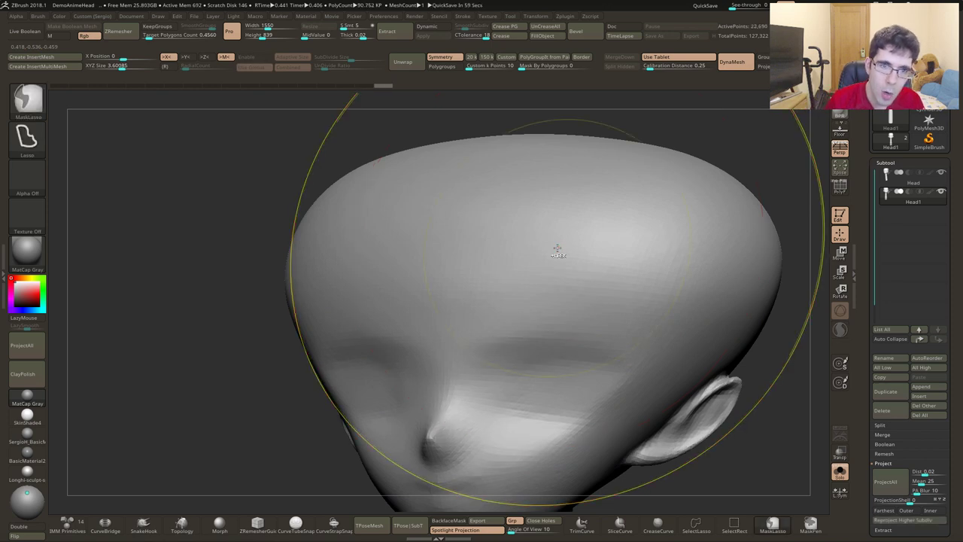
key(ctrl+z)
key(ctrl+shift+z)
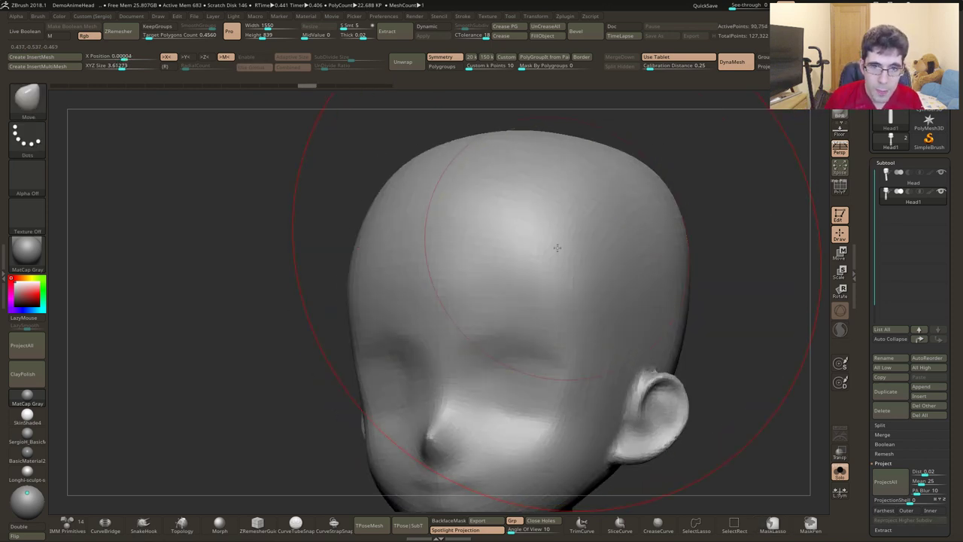
key(ctrl+shift+z)
key(ctrl+shift+z)
key(ctrl+shift+z)
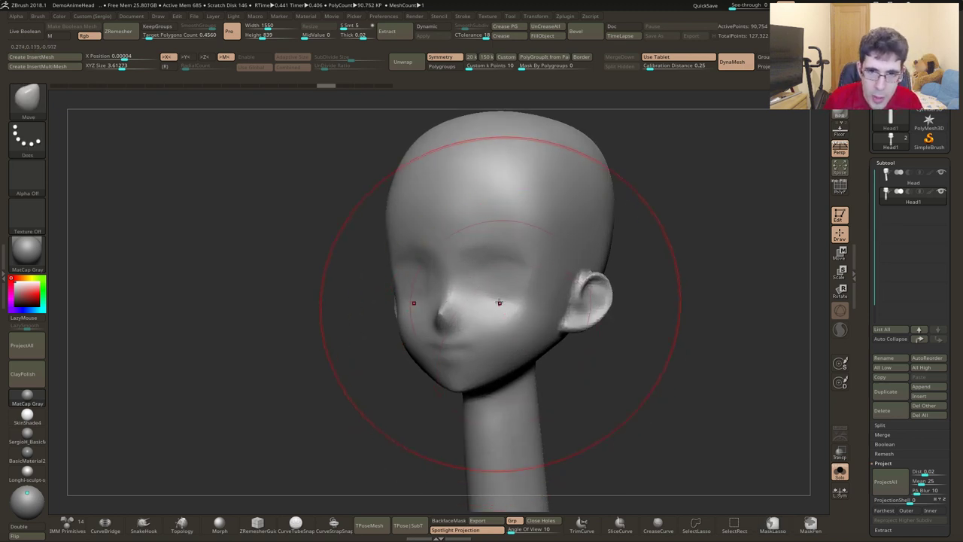
key(space)
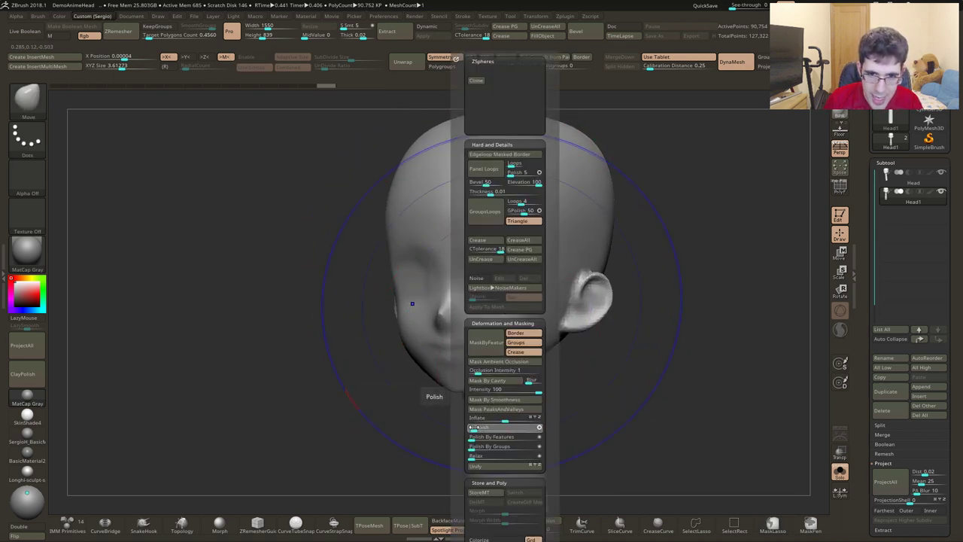
Rotate the view to face both heads and select the original Head subtool beside Head1.
mouse_move(480, 407)
right_down()
mouse_move(663, 380)
mouse_move(300, 357)
mouse_move(473, 338)
mouse_move(550, 366)
mouse_move(176, 365)
mouse_move(293, 357)
right_up()
alt+click(626, 255)
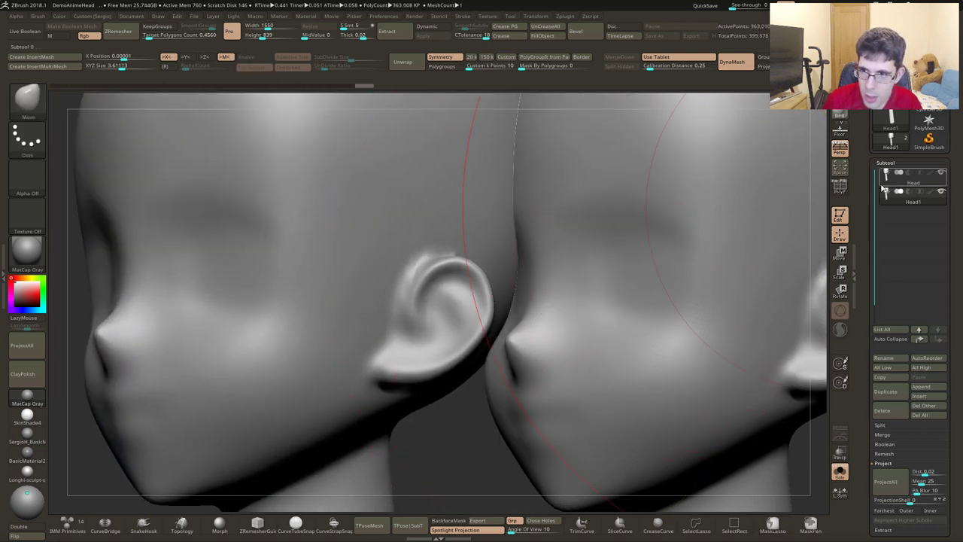
right_drag(184, 306, 458, 287)
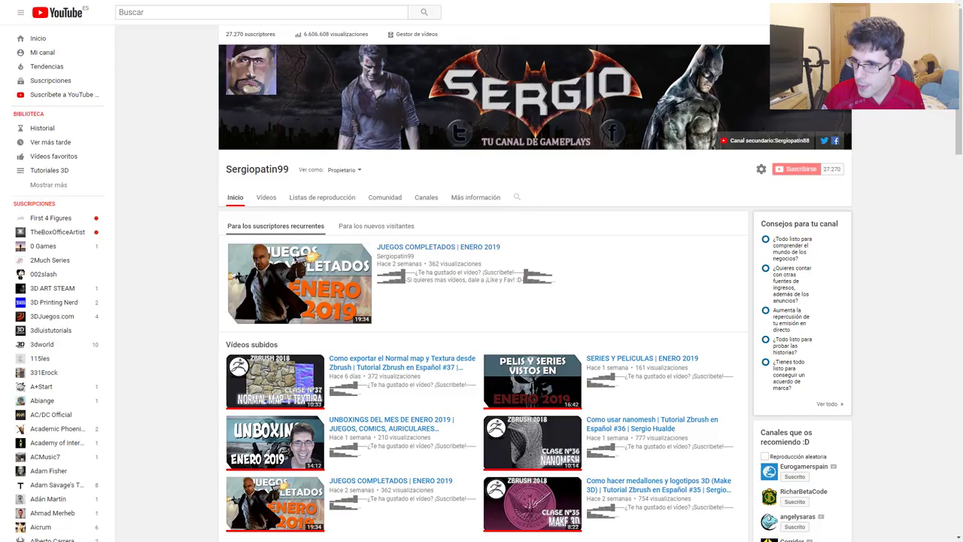
mouse_move(482, 283)
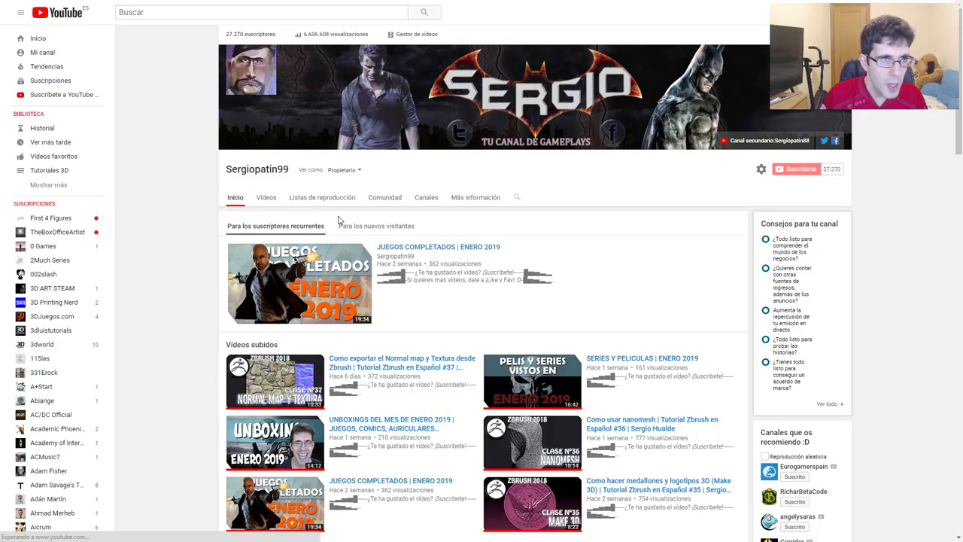
Scroll down the channel home page through the Tutoriales 3D and Cursos 3D playlist rows.
scroll(494, 208, down, 1)
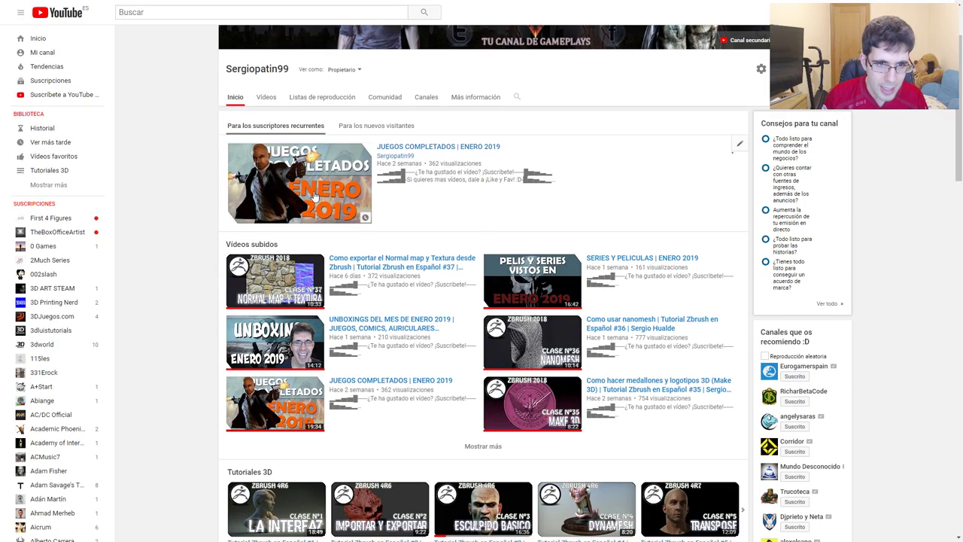
scroll(200, 219, down, 1)
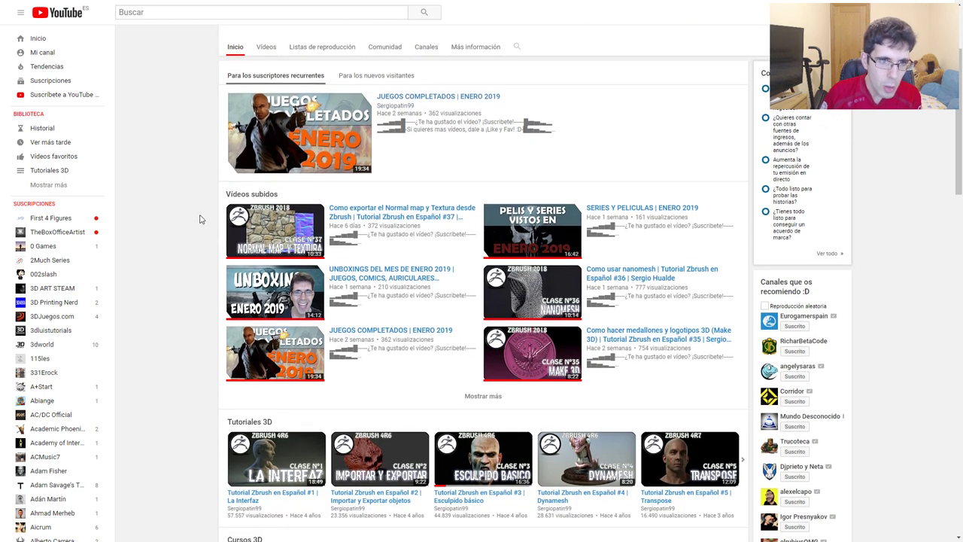
scroll(201, 221, down, 2)
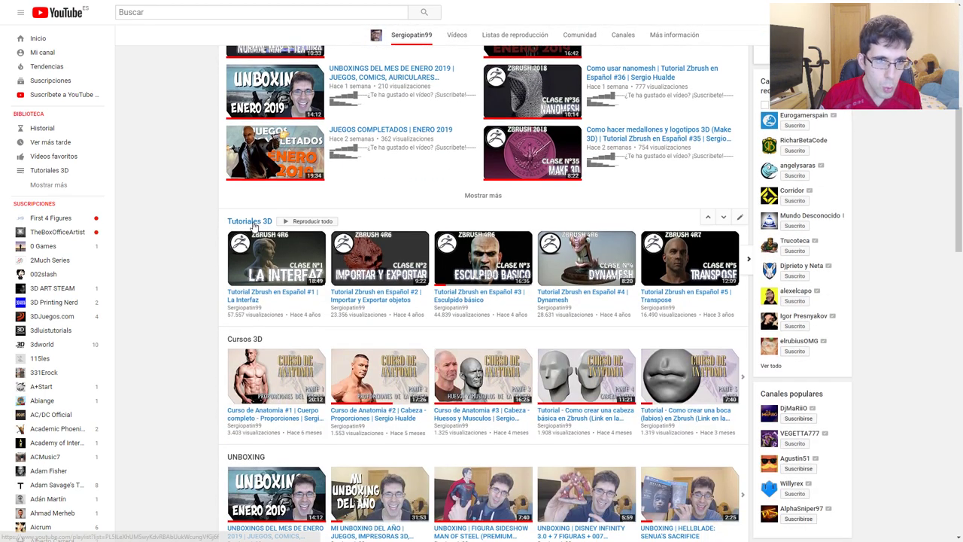
scroll(248, 226, down, 1)
scroll(248, 256, down, 1)
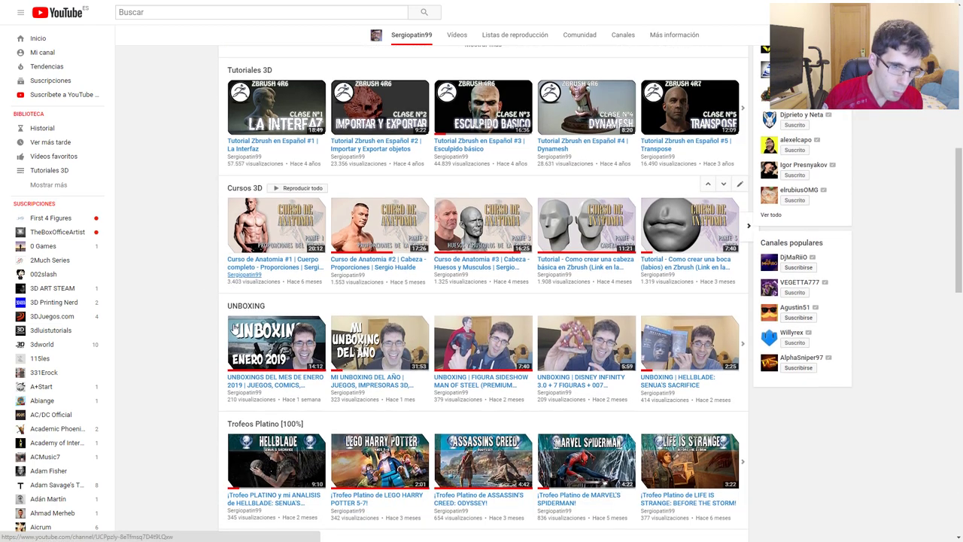
scroll(271, 286, down, 1)
scroll(278, 314, down, 1)
scroll(248, 316, down, 2)
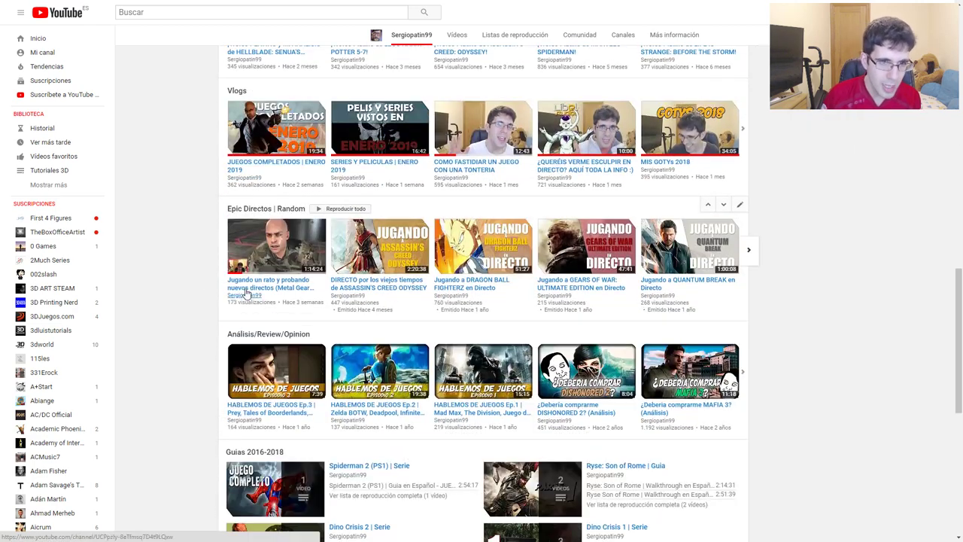
scroll(256, 319, down, 1)
scroll(263, 322, down, 2)
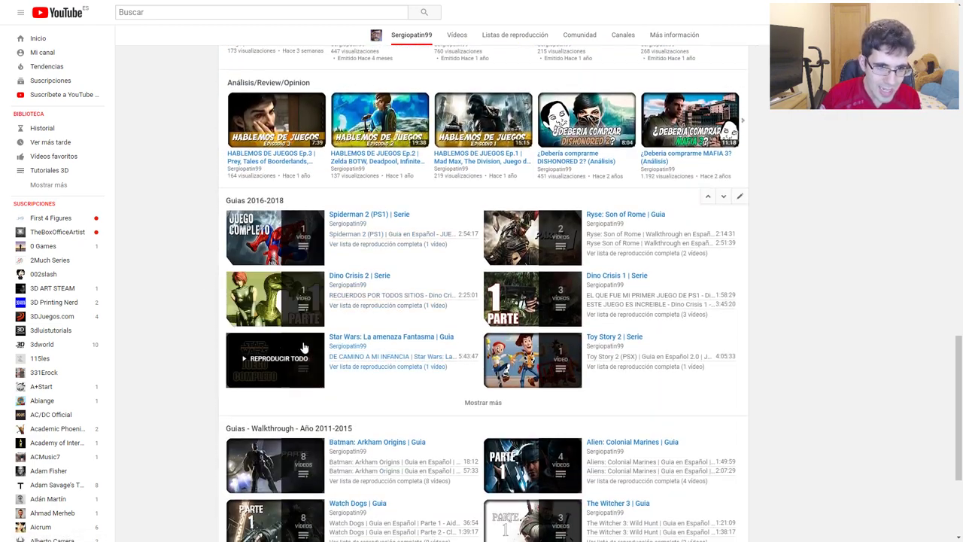
scroll(361, 369, down, 2)
scroll(363, 365, down, 1)
Expand the Guias 2011-2015 playlists, then scroll back up to the Tutoriales 3D row.
click(477, 433)
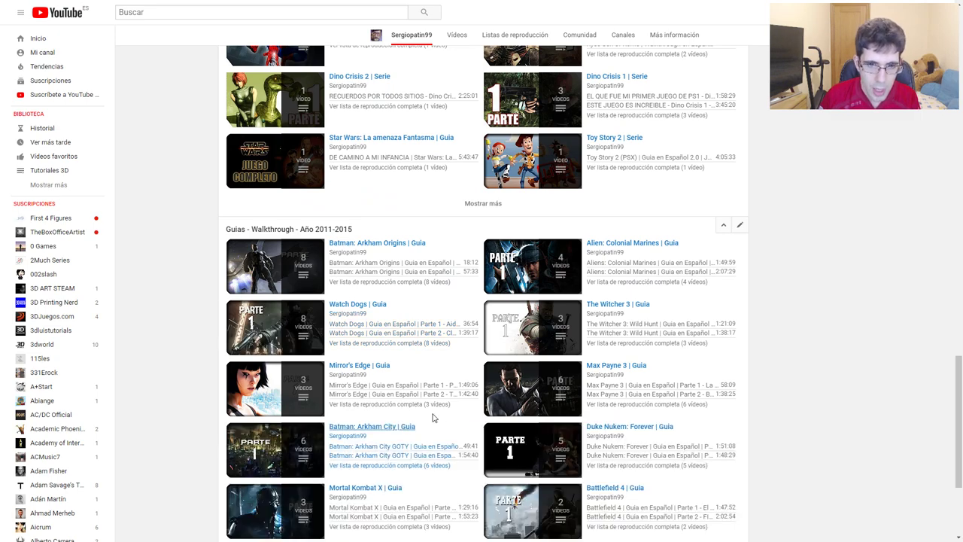
scroll(190, 274, up, 10)
scroll(190, 274, up, 2)
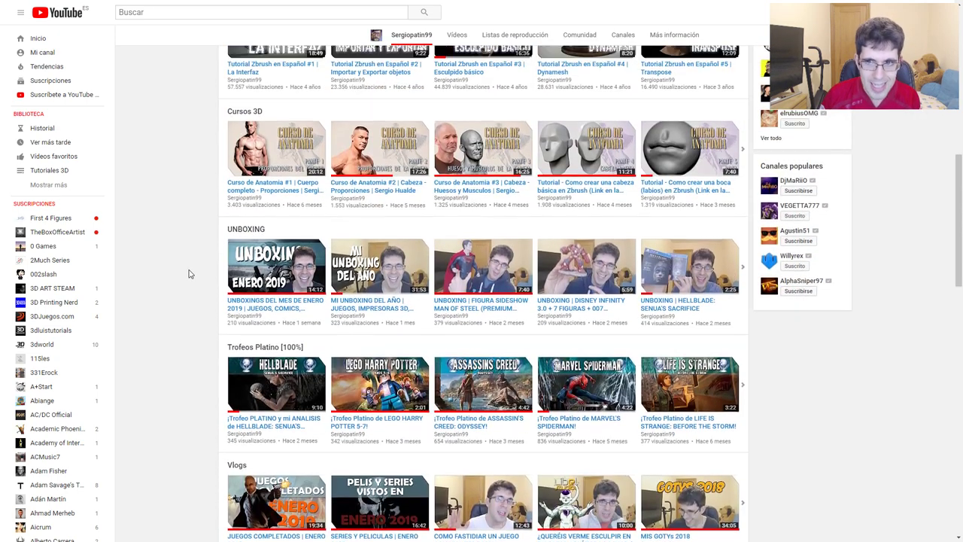
scroll(190, 274, up, 2)
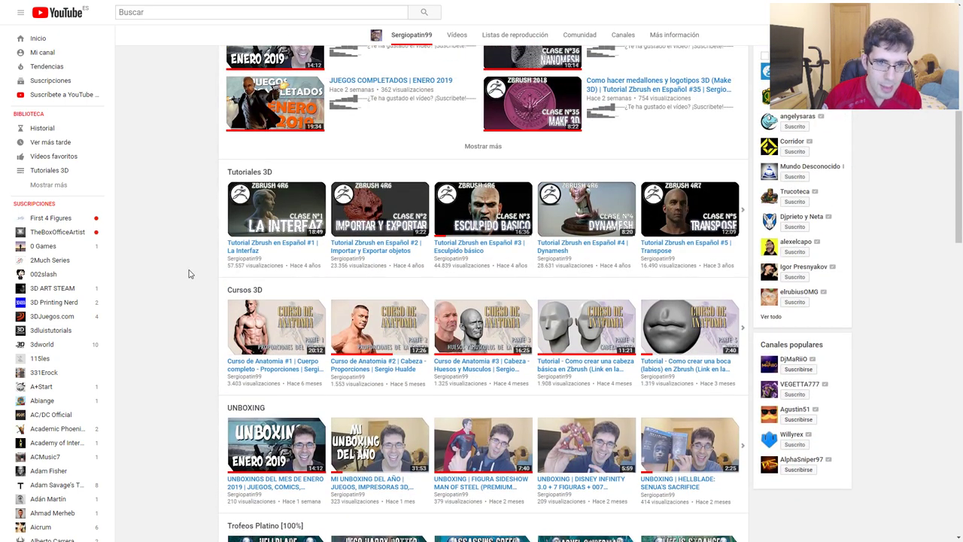
scroll(348, 269, down, 1)
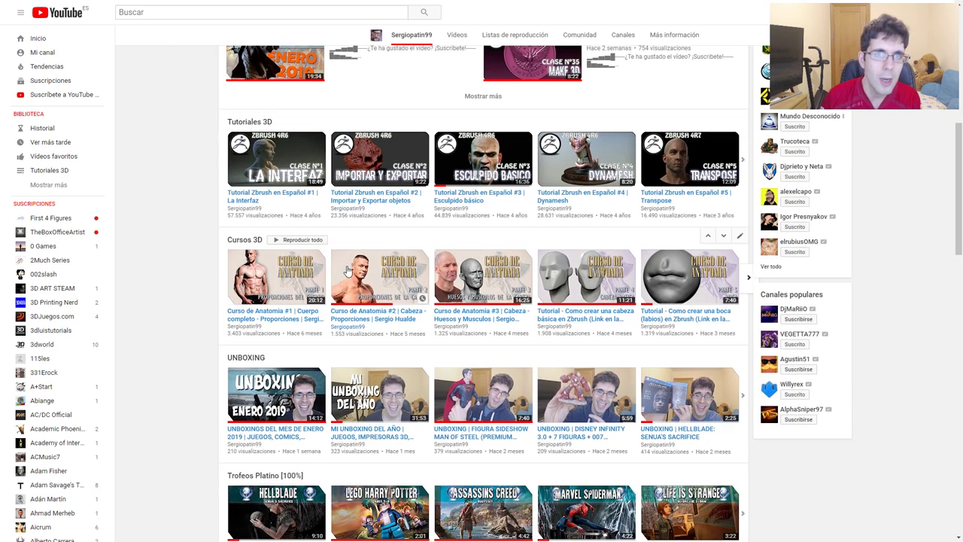
scroll(348, 269, up, 2)
scroll(350, 270, down, 3)
scroll(358, 270, up, 1)
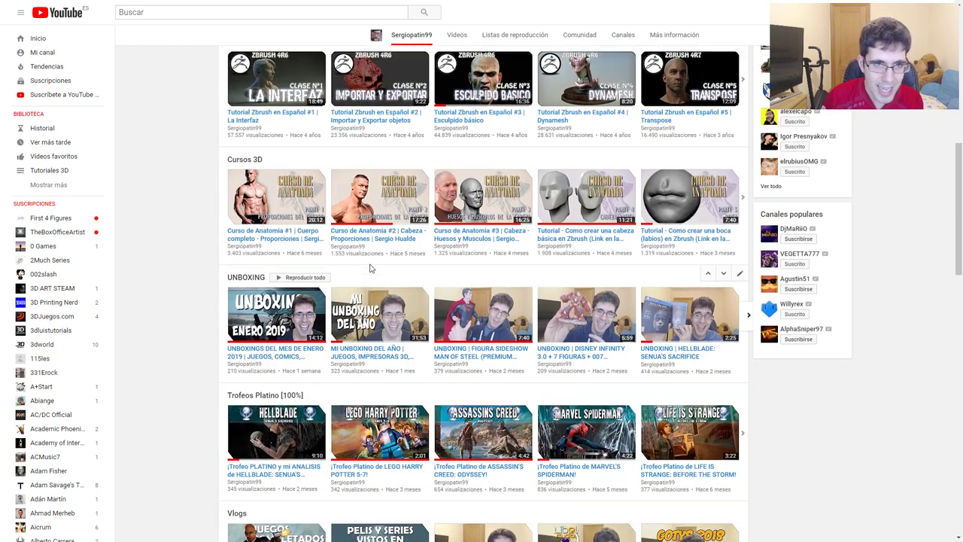
scroll(367, 273, up, 2)
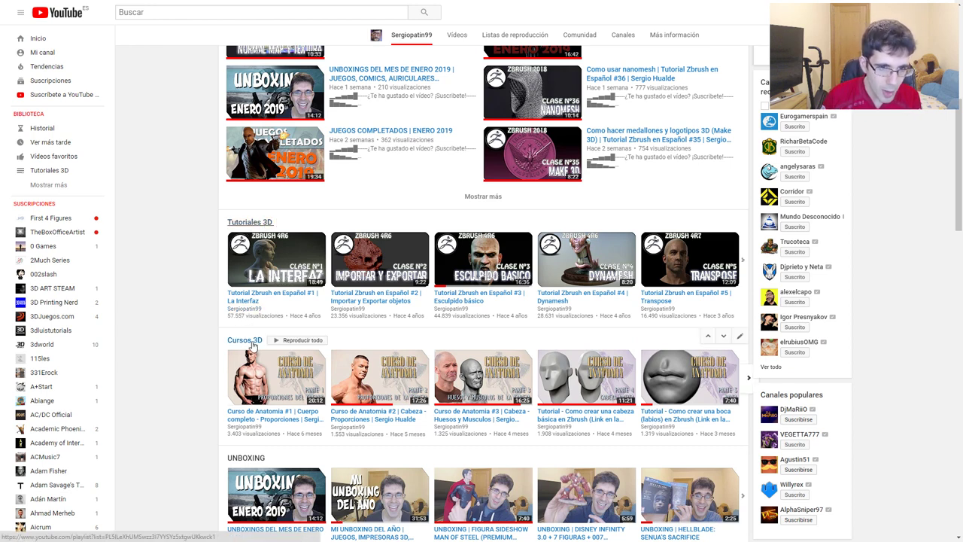
click(254, 221)
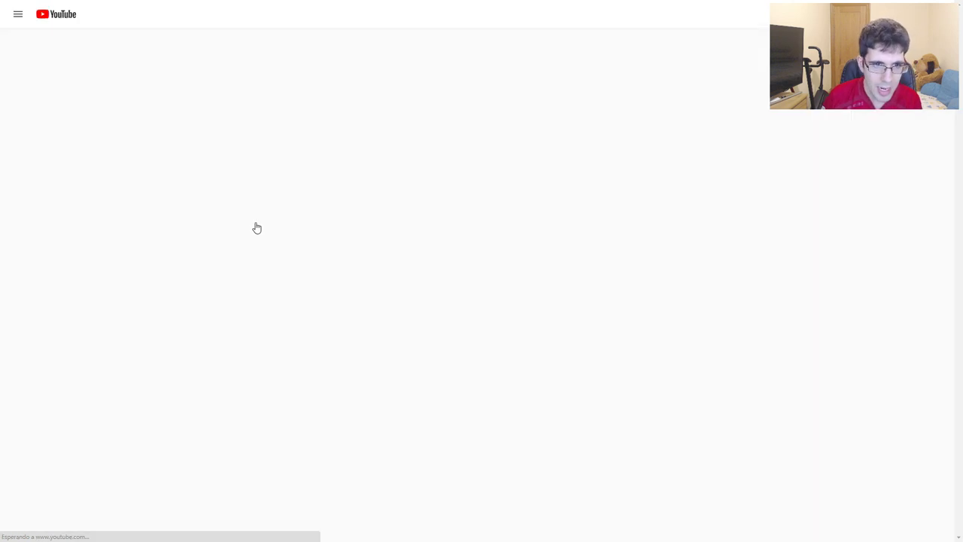
mouse_move(514, 159)
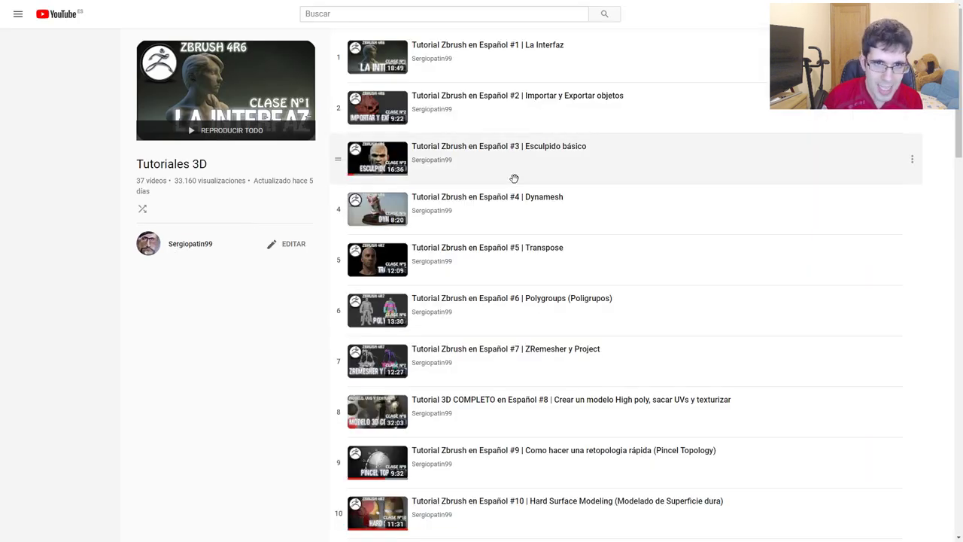
scroll(527, 143, down, 1)
scroll(519, 75, up, 1)
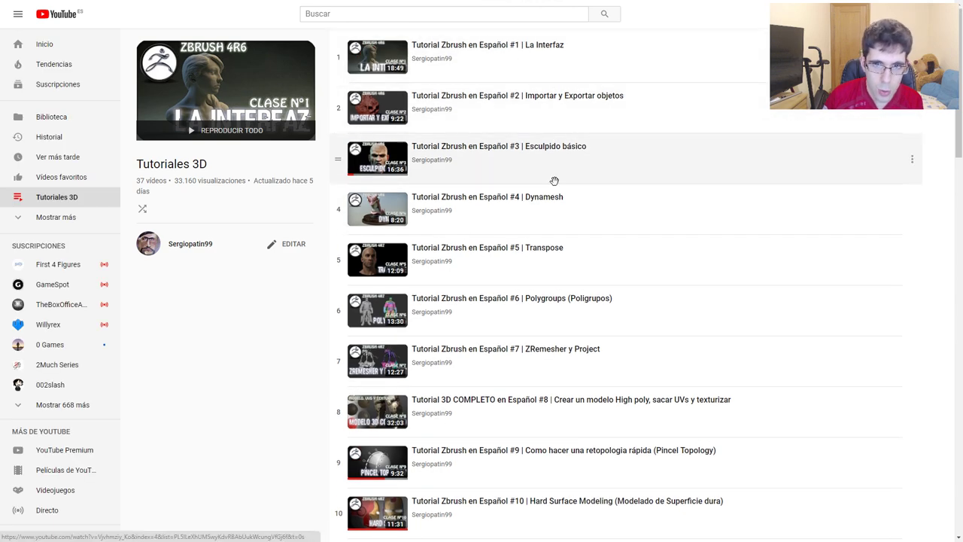
scroll(556, 188, down, 1)
scroll(490, 382, down, 4)
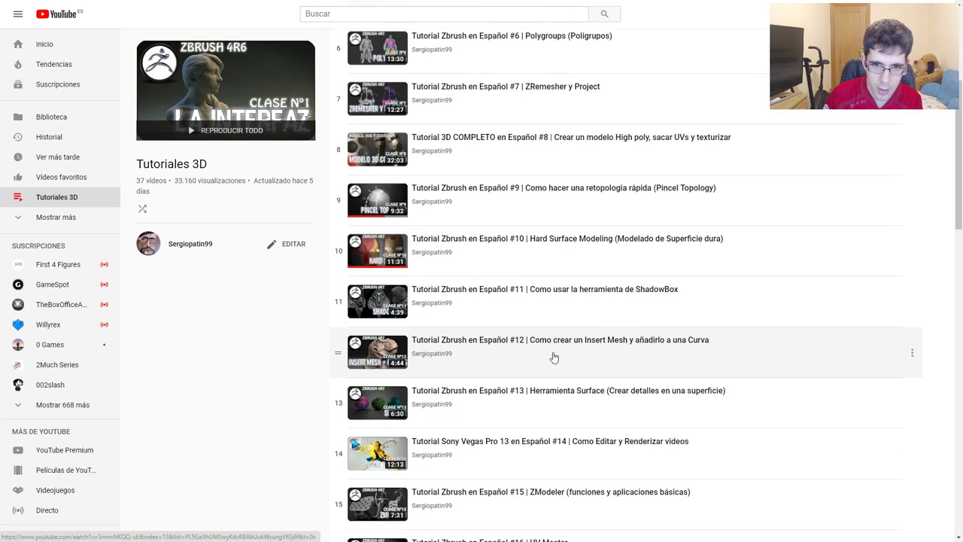
scroll(553, 357, down, 4)
scroll(553, 335, down, 2)
scroll(552, 328, down, 3)
scroll(550, 323, down, 3)
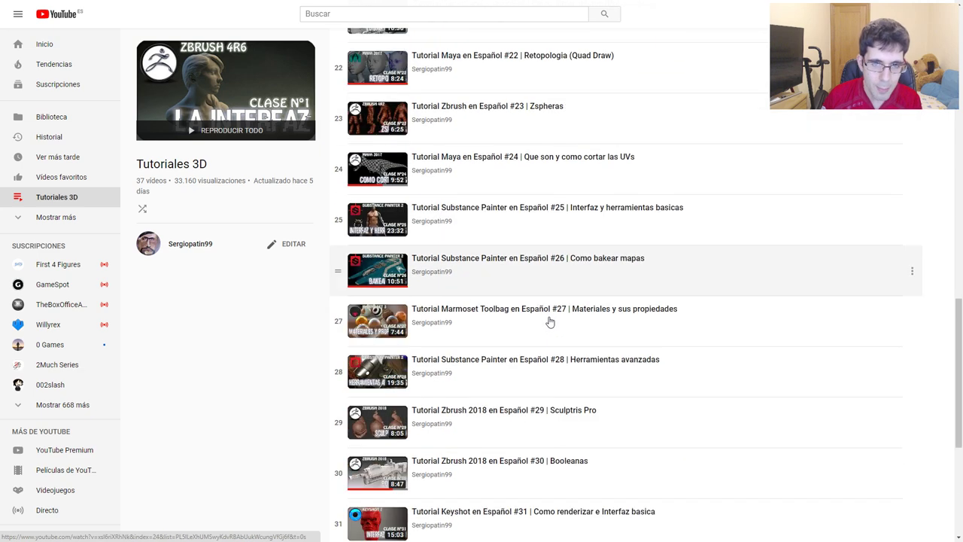
scroll(550, 322, down, 4)
scroll(546, 301, down, 2)
key(alt+Left)
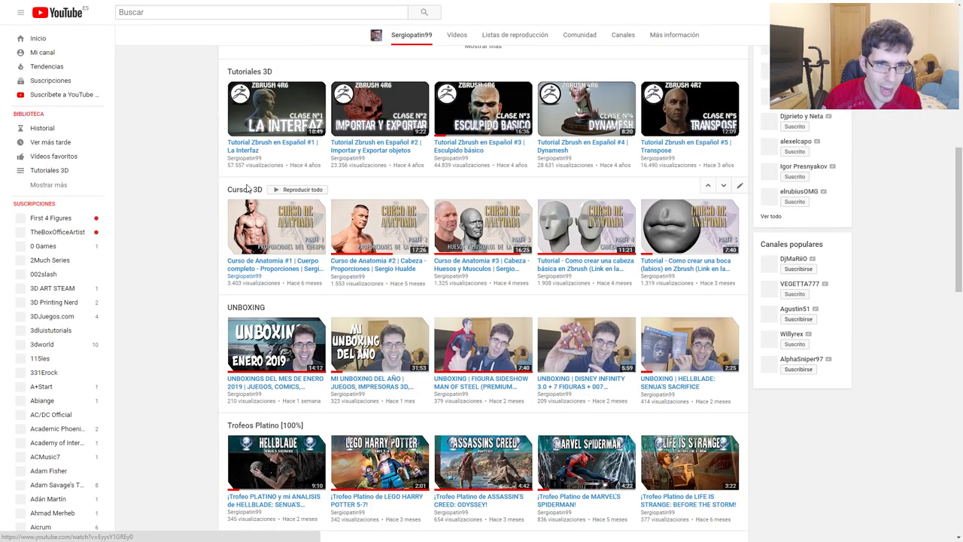
click(239, 192)
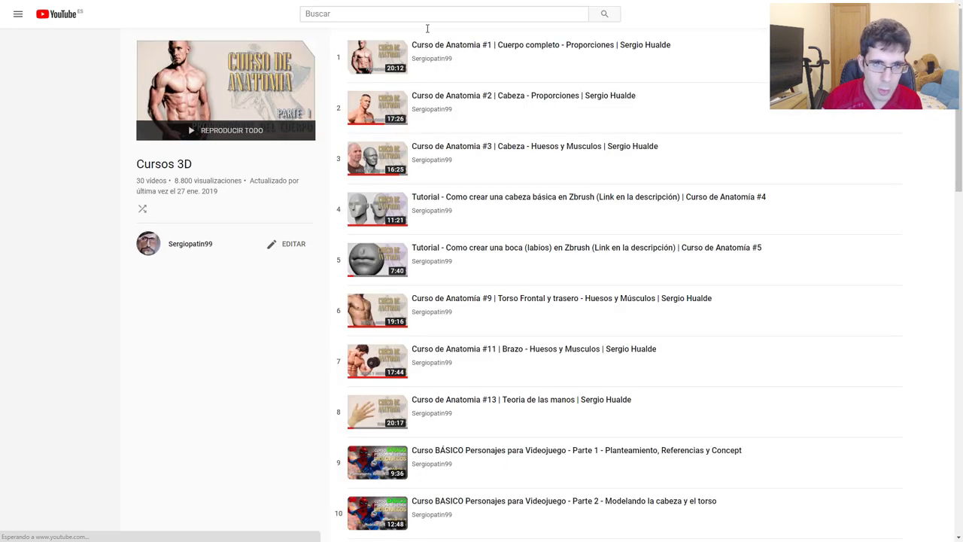
scroll(391, 226, down, 5)
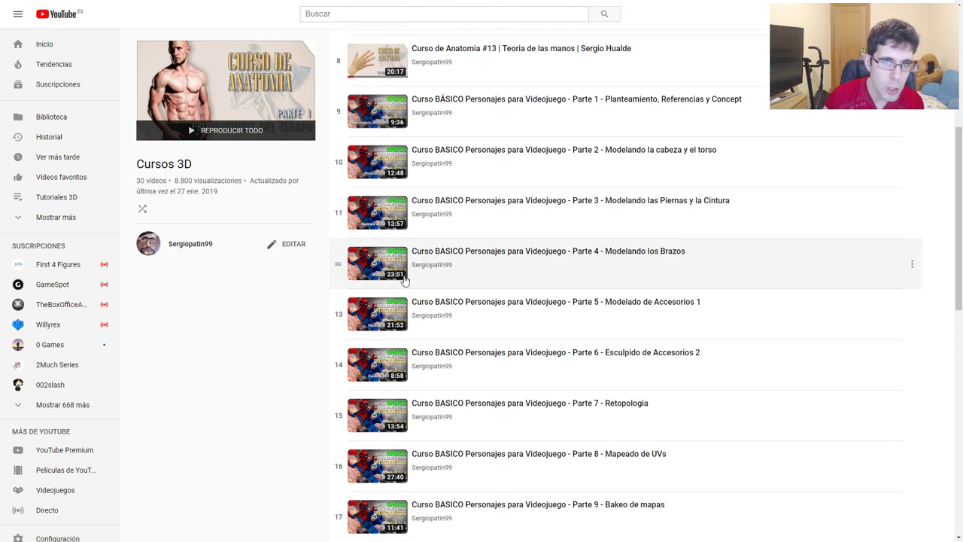
scroll(404, 278, down, 3)
scroll(414, 270, down, 5)
scroll(429, 254, up, 1)
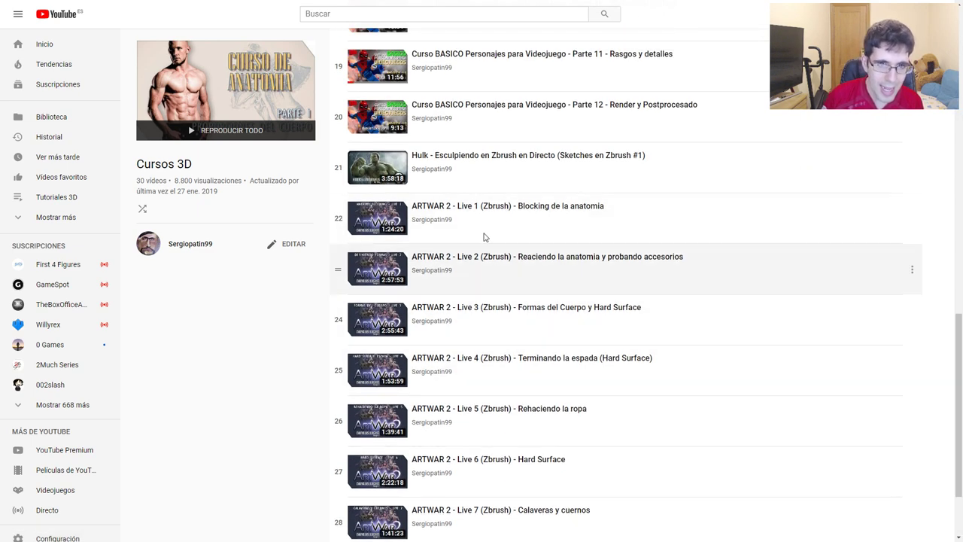
scroll(446, 279, down, 2)
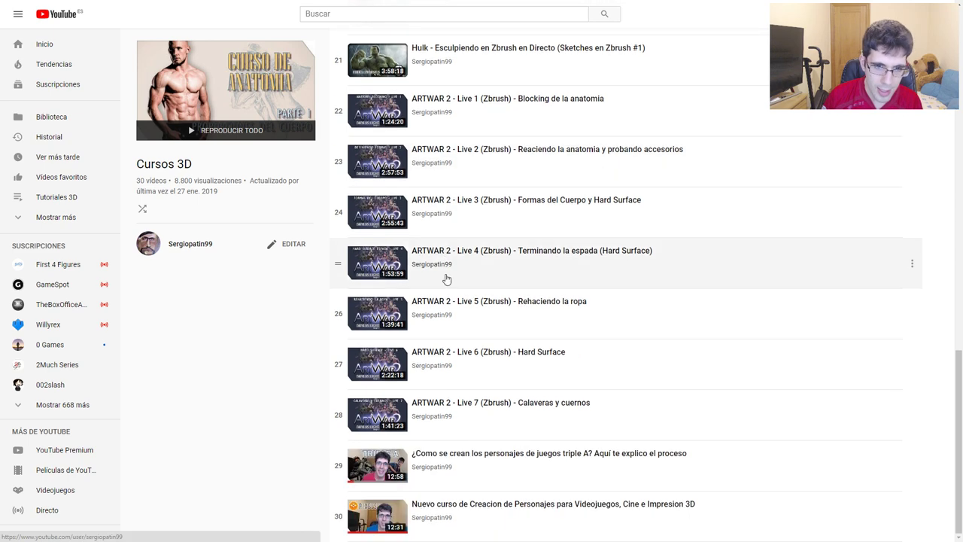
scroll(574, 415, up, 2)
scroll(549, 401, up, 8)
scroll(549, 402, up, 3)
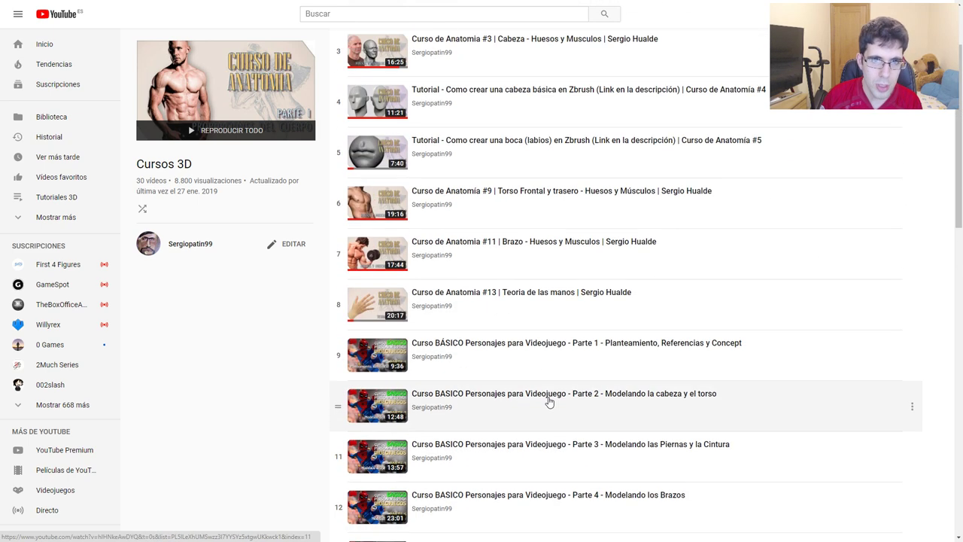
scroll(549, 403, up, 2)
click(440, 308)
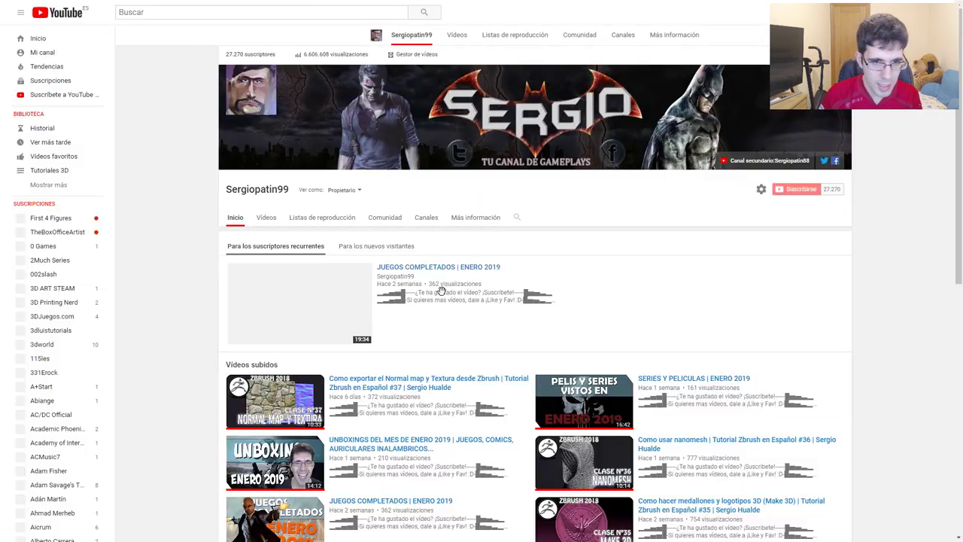
scroll(301, 286, down, 5)
scroll(188, 301, up, 2)
scroll(207, 301, up, 1)
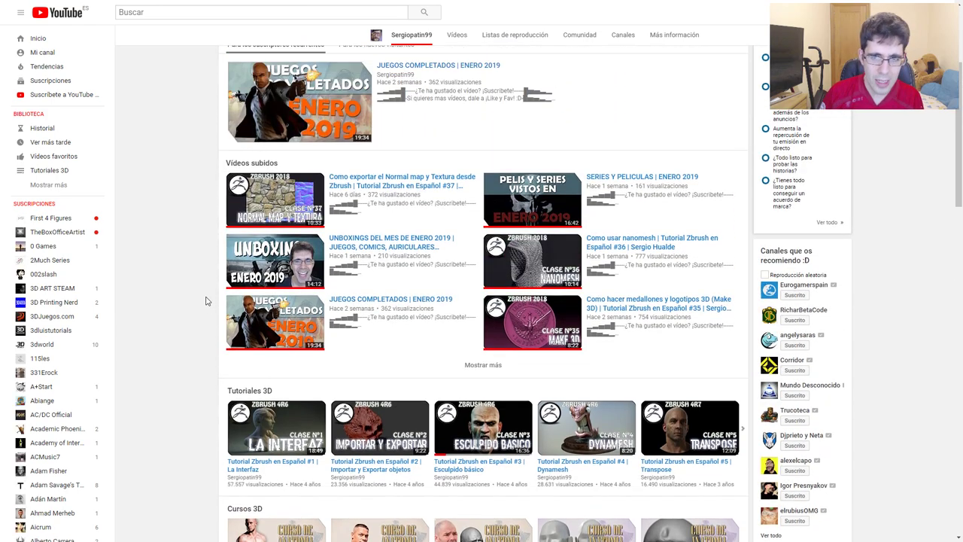
scroll(207, 301, down, 1)
scroll(209, 298, up, 2)
scroll(211, 290, up, 1)
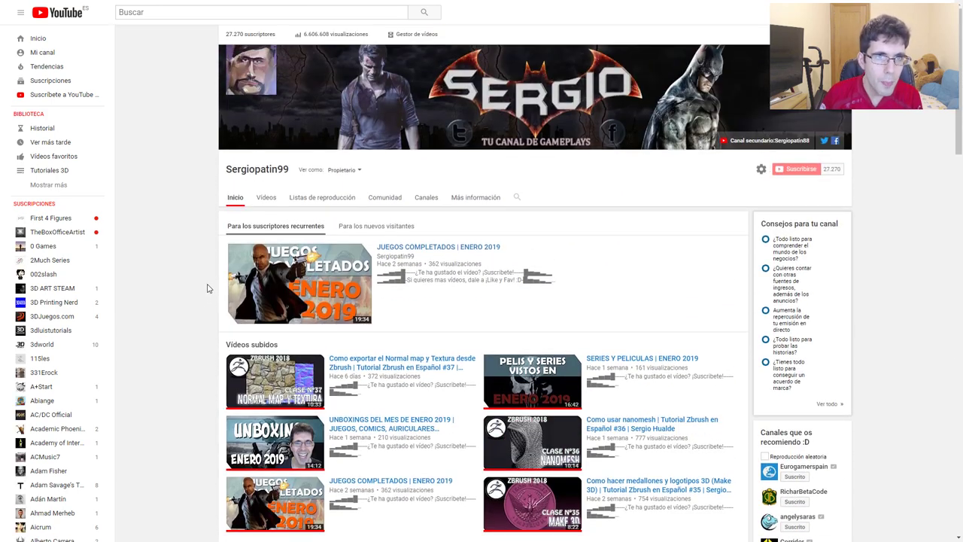
scroll(209, 288, down, 2)
scroll(209, 290, down, 2)
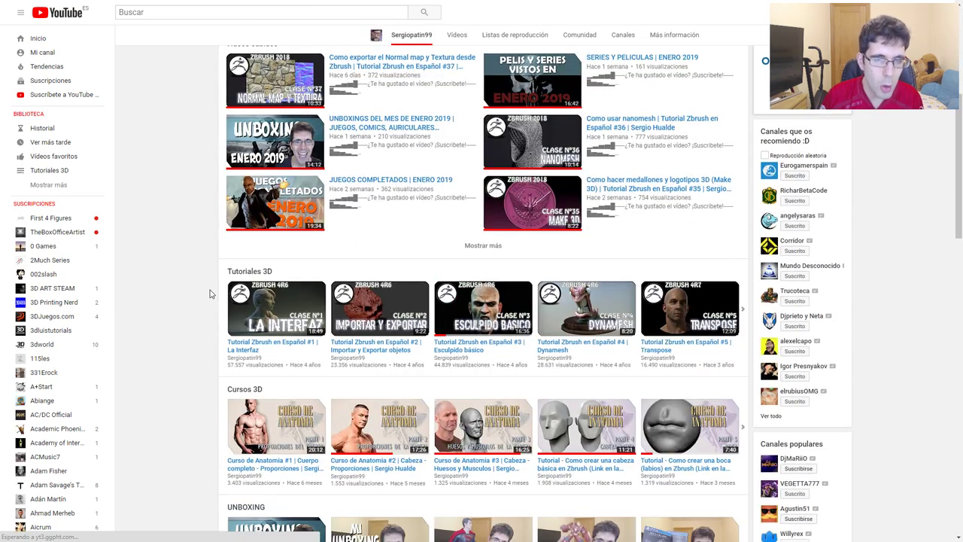
scroll(212, 293, up, 1)
scroll(210, 293, down, 2)
scroll(209, 293, down, 2)
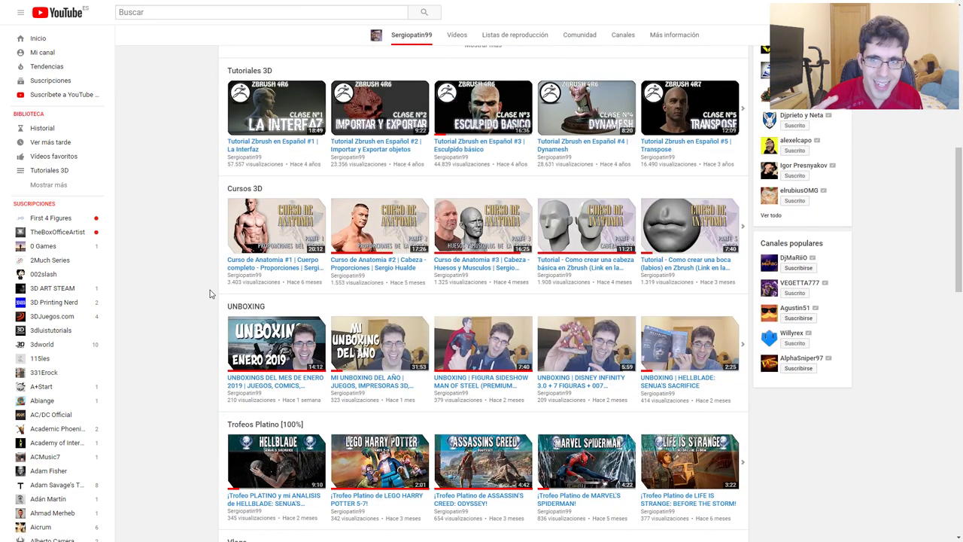
scroll(210, 294, up, 1)
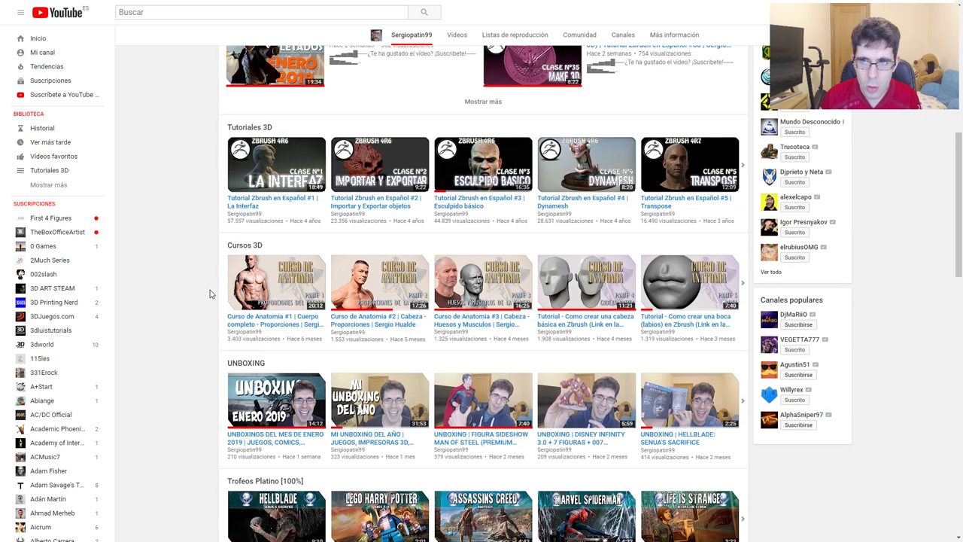
scroll(210, 294, up, 1)
scroll(210, 294, down, 1)
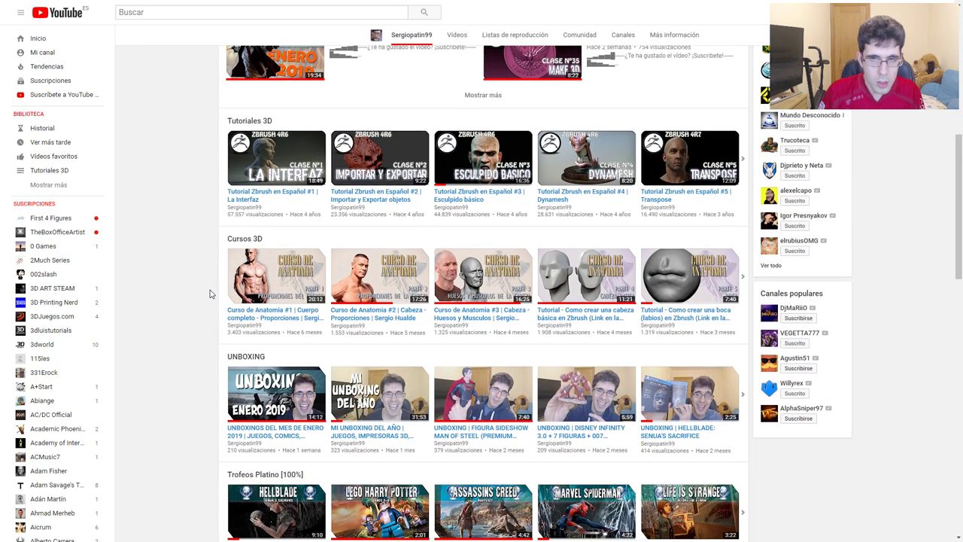
scroll(210, 293, up, 2)
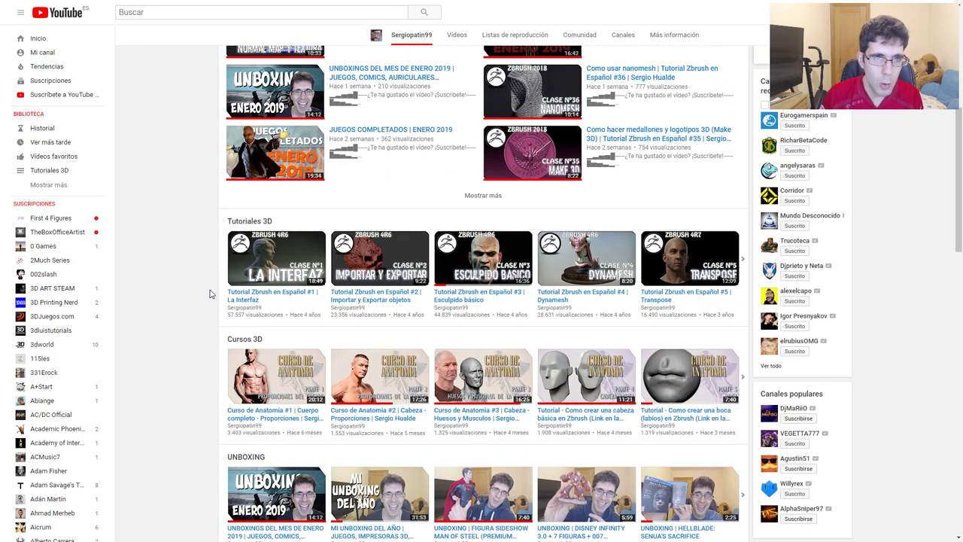
scroll(210, 294, up, 2)
scroll(210, 293, up, 3)
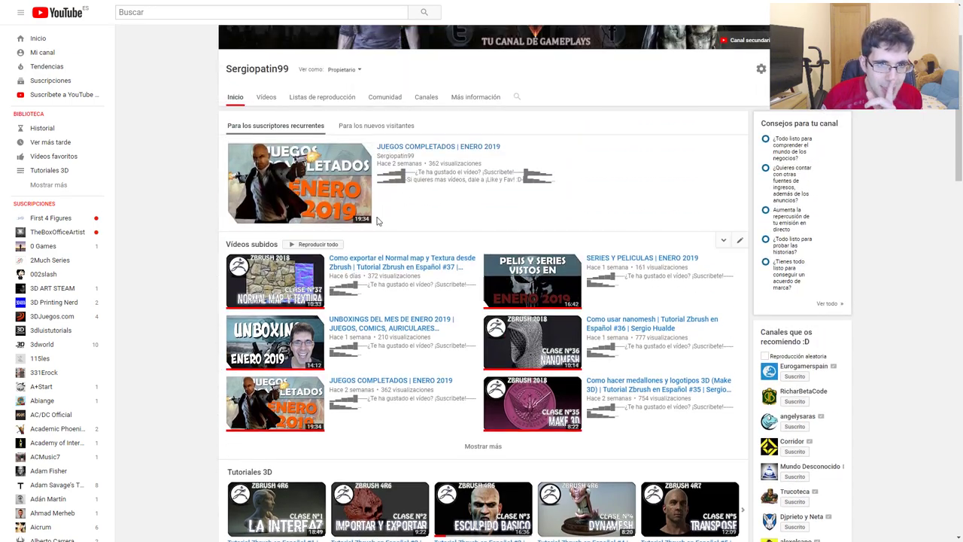
Open the featured JUEGOS COMPLETADOS | ENERO 2019 video's watch page.
click(420, 153)
click(275, 275)
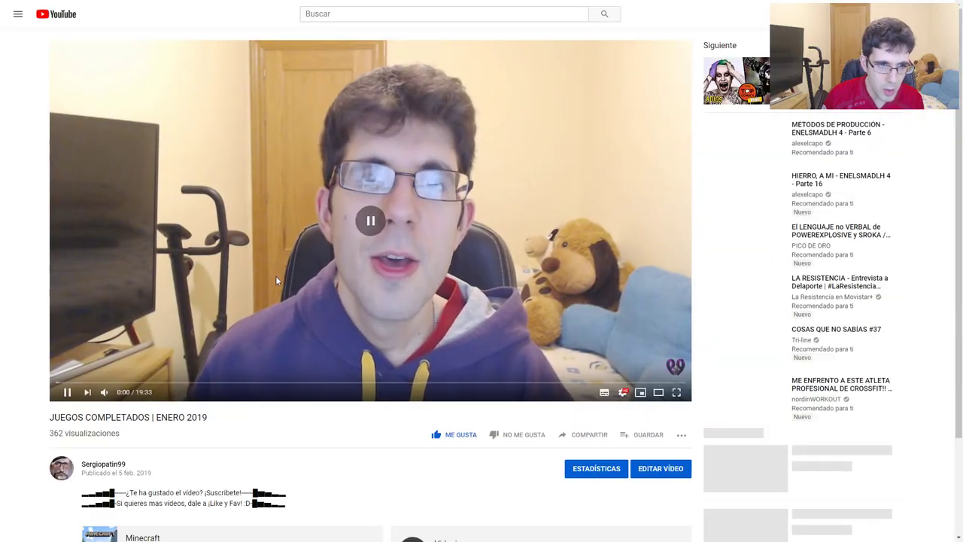
scroll(275, 275, down, 3)
scroll(275, 280, down, 1)
Expand the video description to show its social links and playlist links.
click(120, 336)
scroll(196, 297, down, 1)
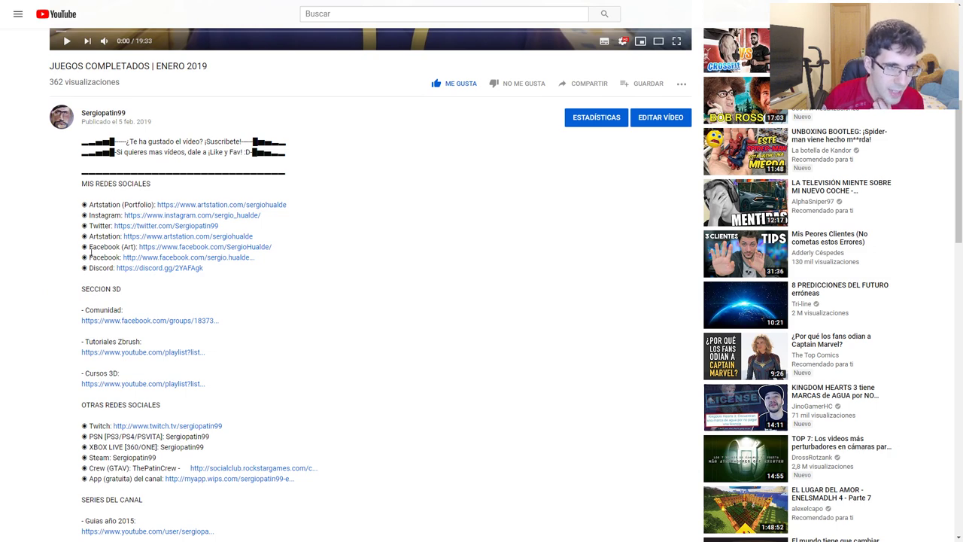
scroll(118, 254, down, 1)
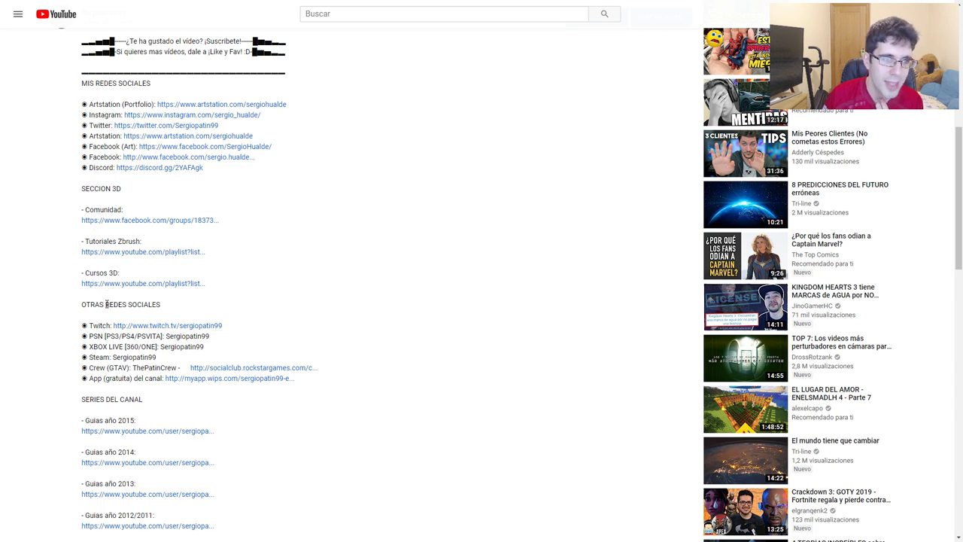
scroll(107, 304, up, 1)
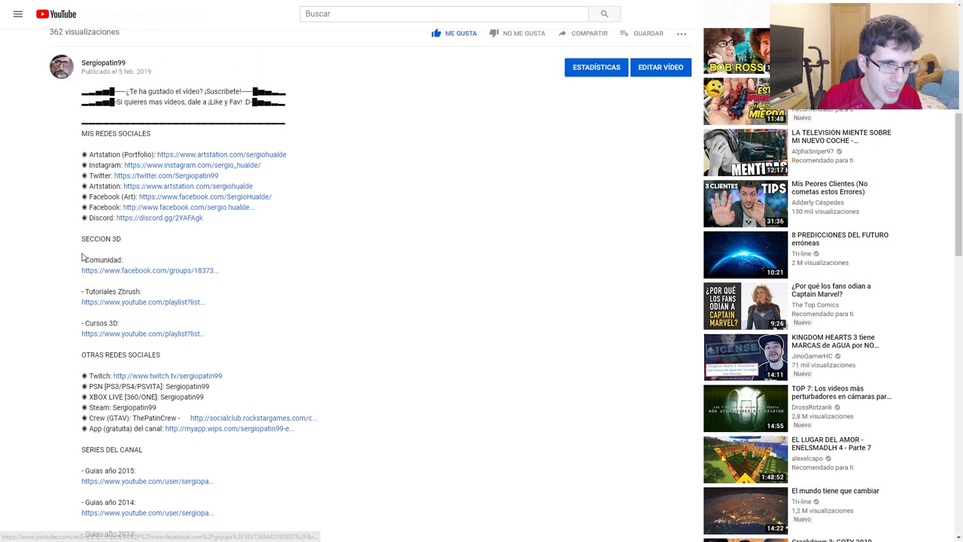